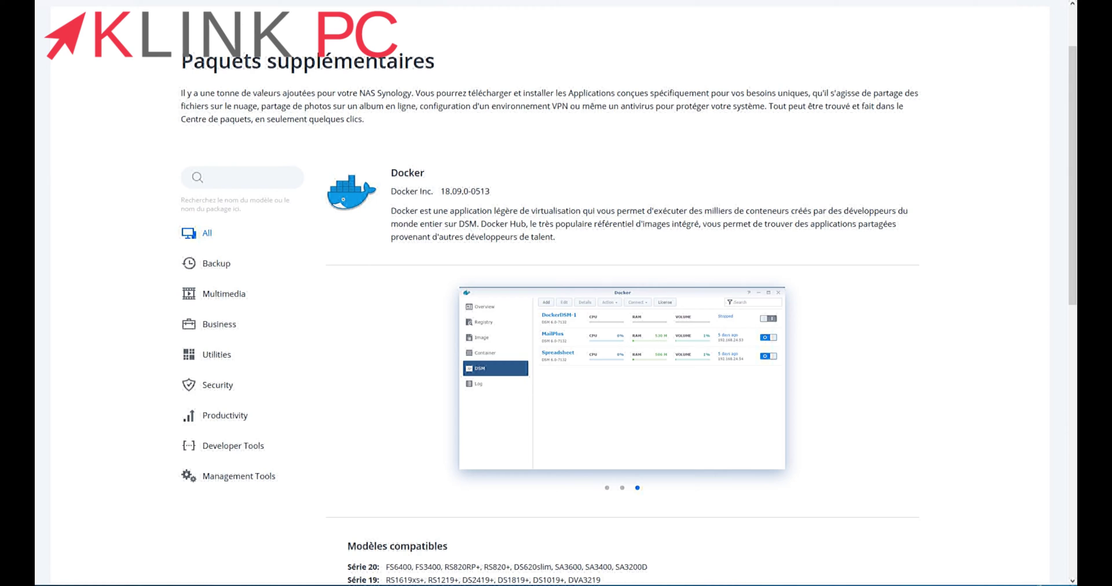
Scroll through the Docker package page to review it
scroll(629, 289, down, 2)
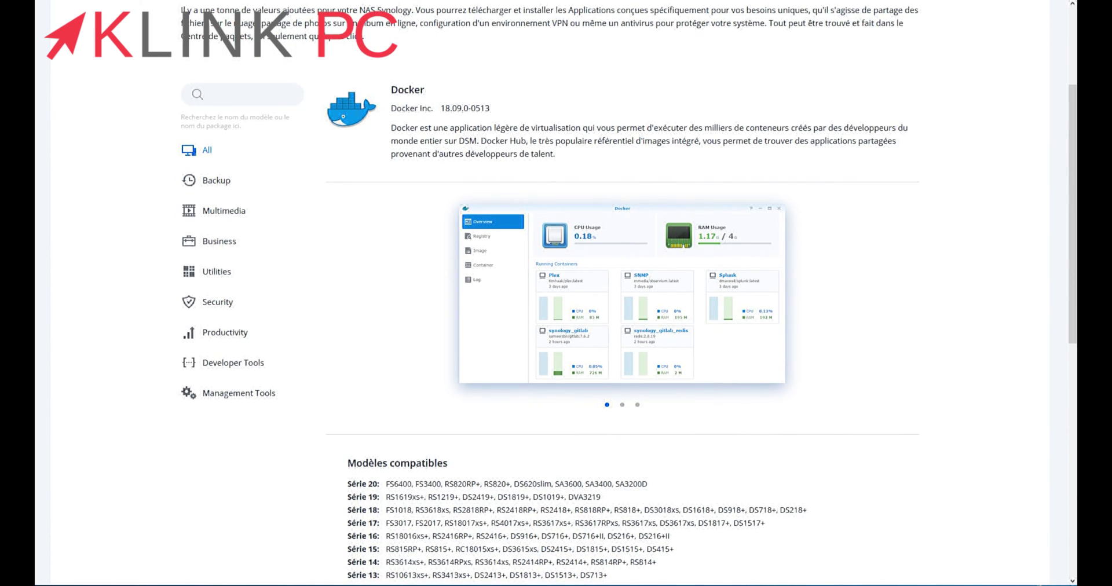
scroll(556, 289, up, 4)
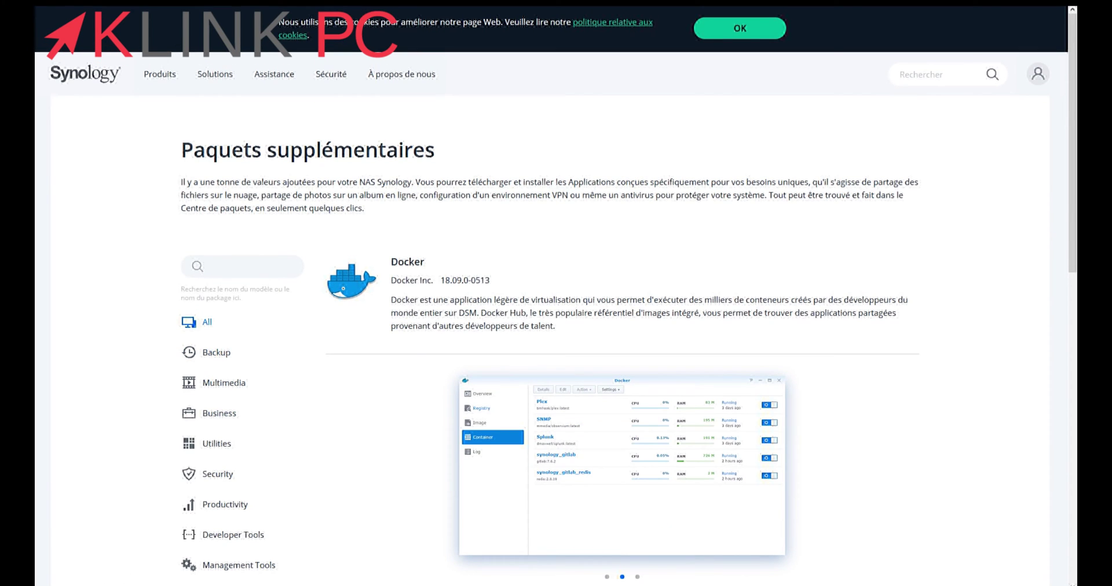
scroll(556, 289, down, 6)
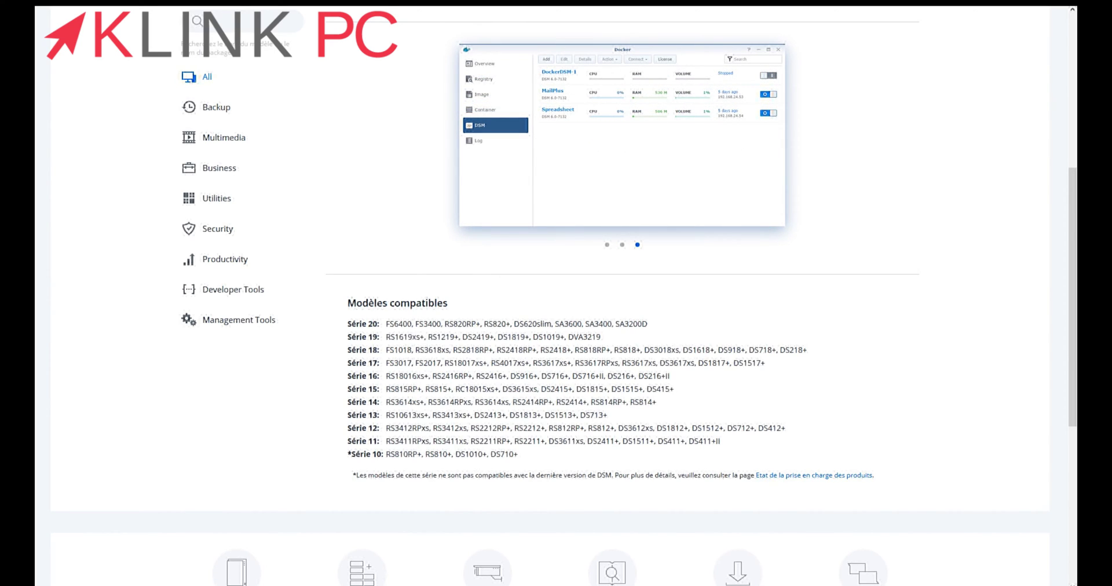
scroll(556, 290, up, 6)
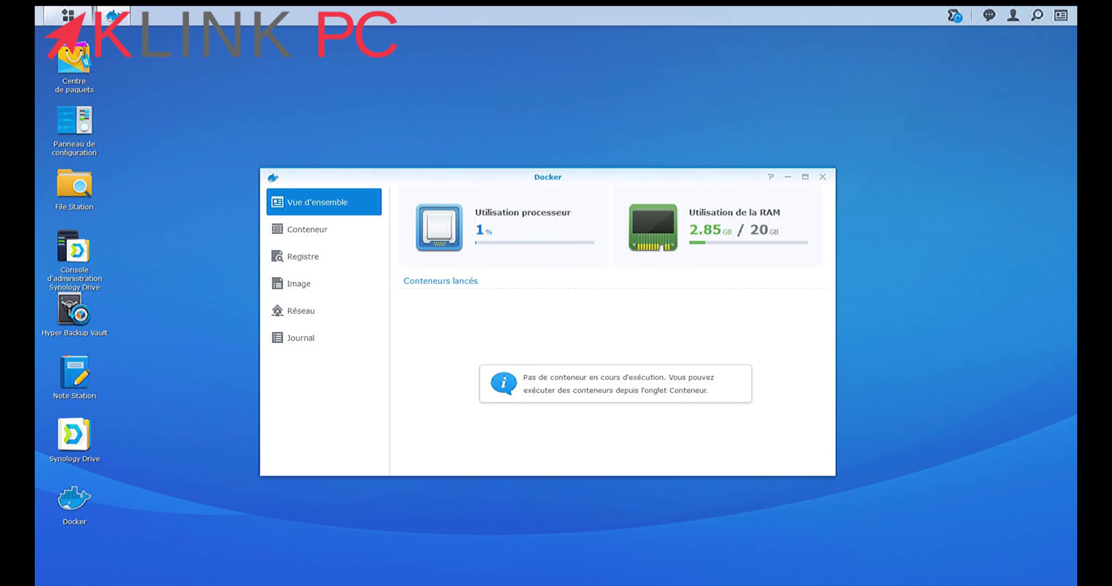
Create a new folder named Wekan inside the docker shared folder in File Station
click(78, 186)
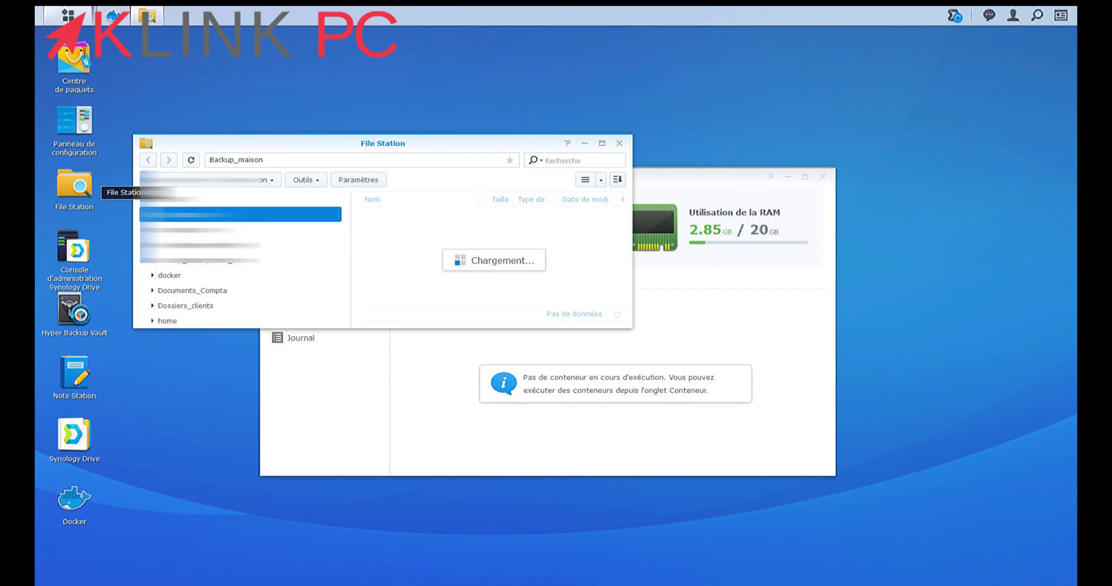
click(169, 275)
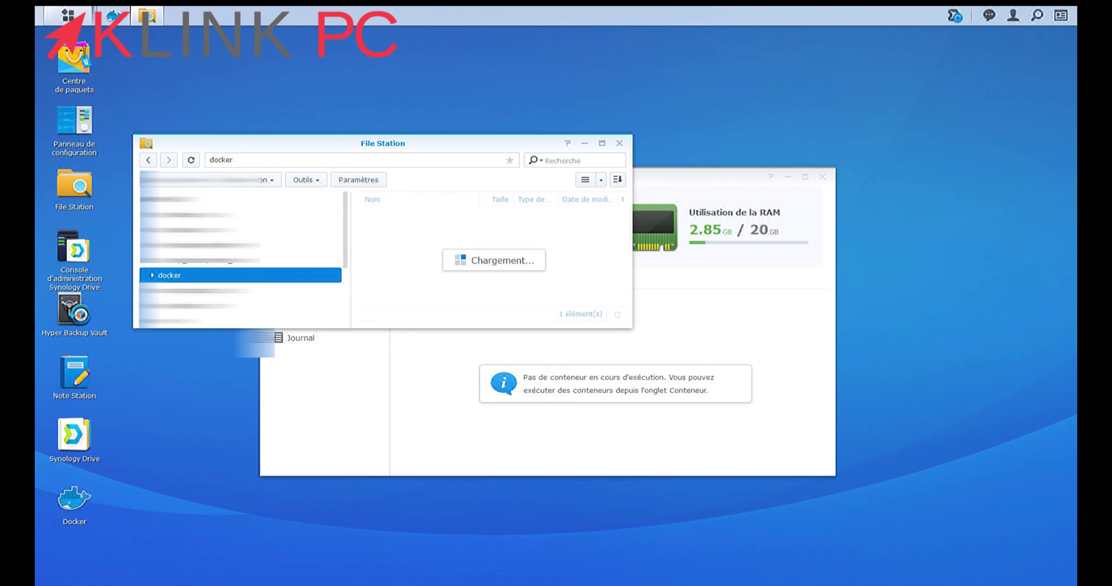
right_click(436, 250)
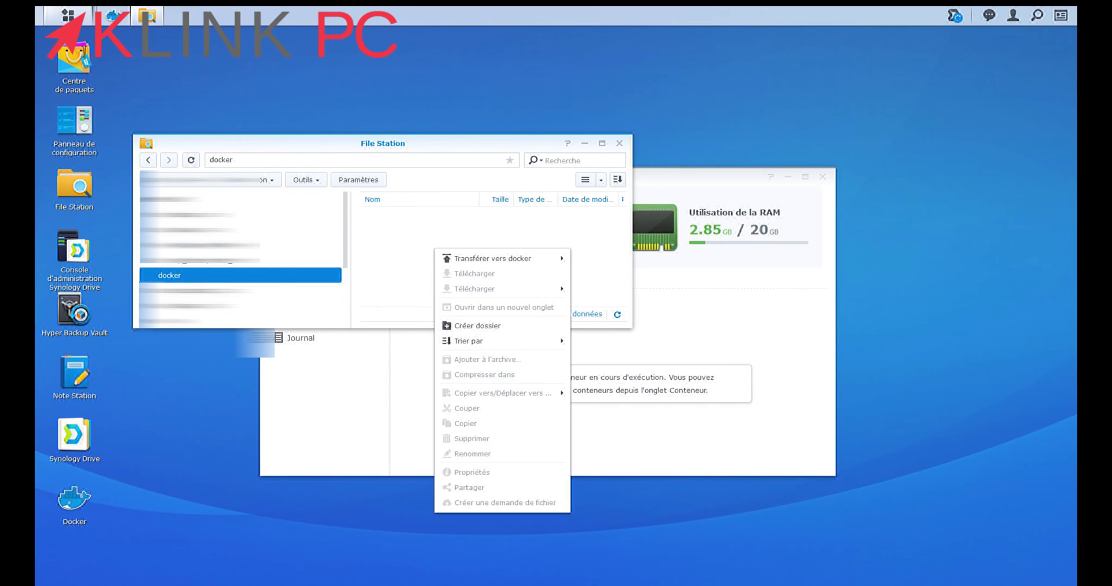
click(477, 325)
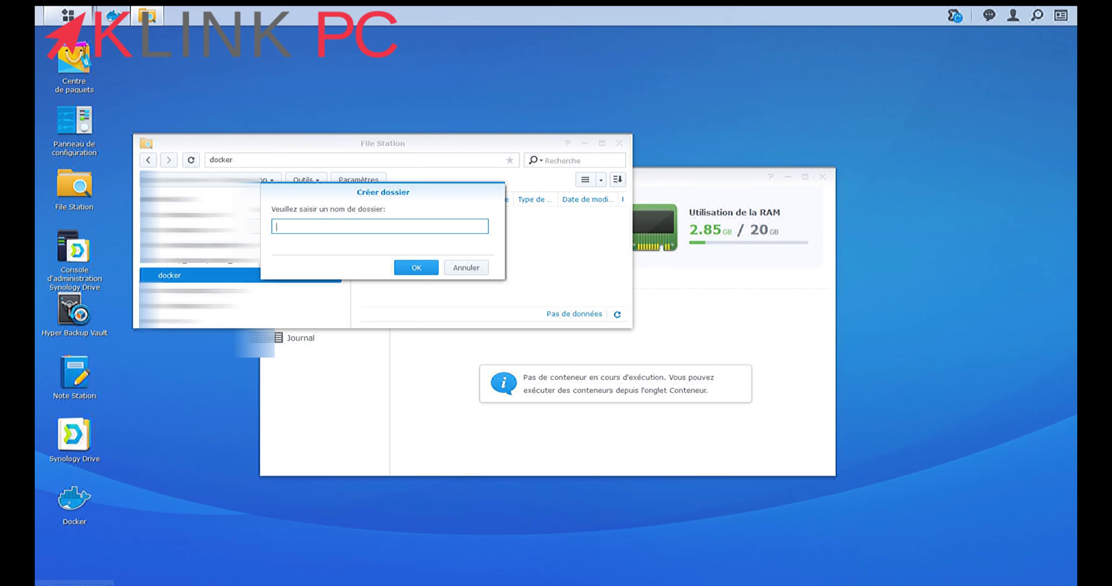
text(Wekan)
key(Return)
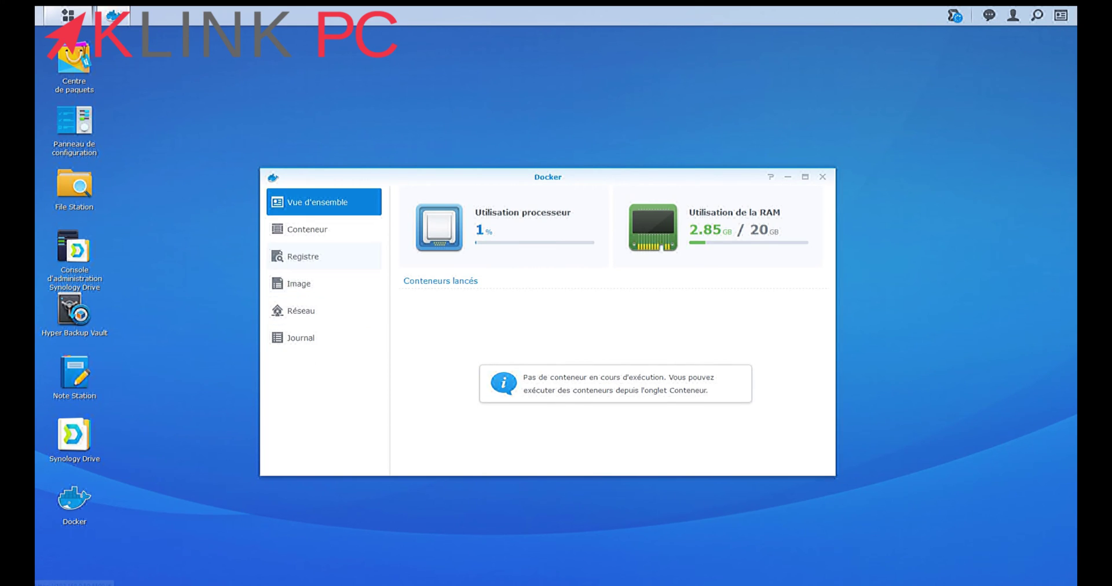
Search the Docker registry for 'wekan' images
click(303, 256)
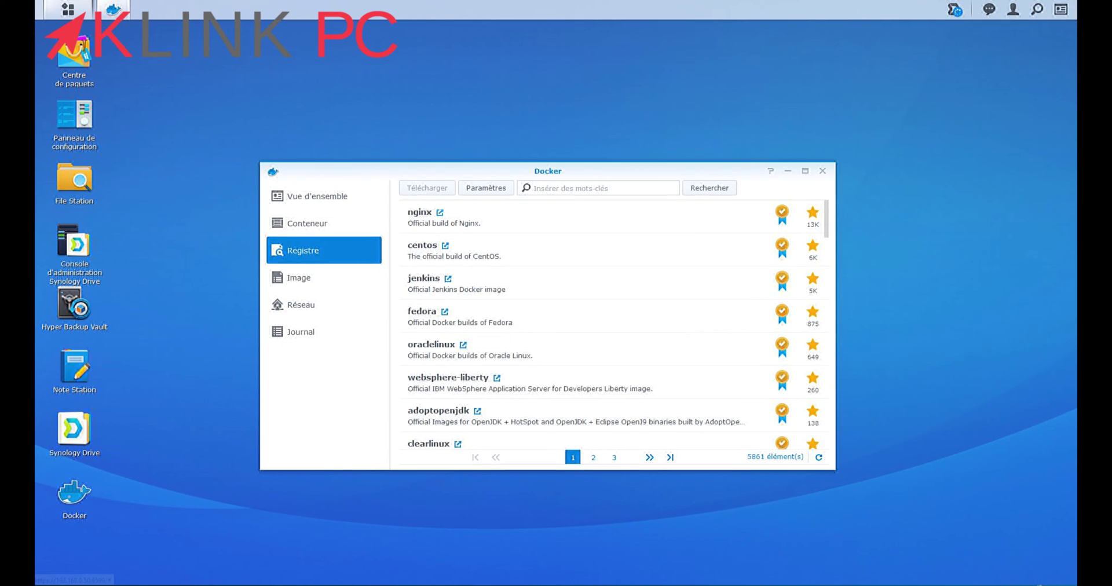
click(596, 188)
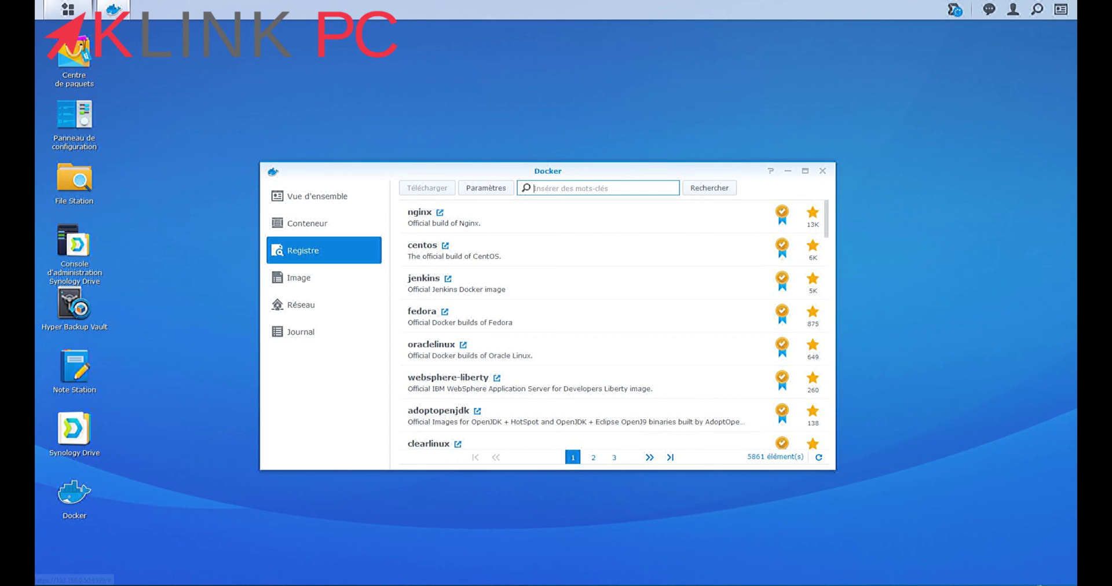
text(wekan)
key(Return)
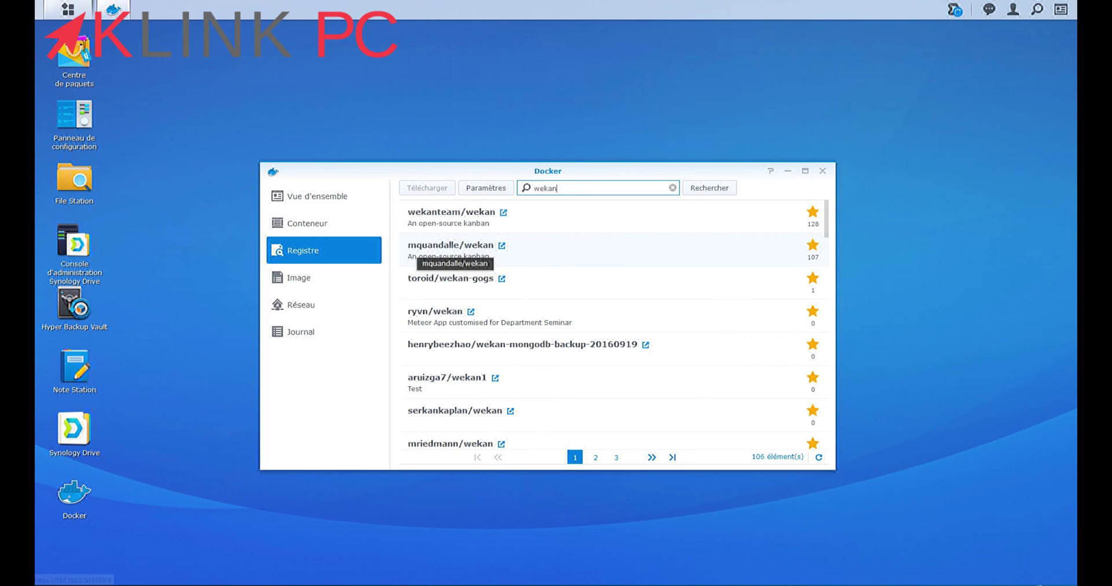
Download the mquandalle/wekan image with the latest tag, then enter 'mongo' as the search
click(440, 253)
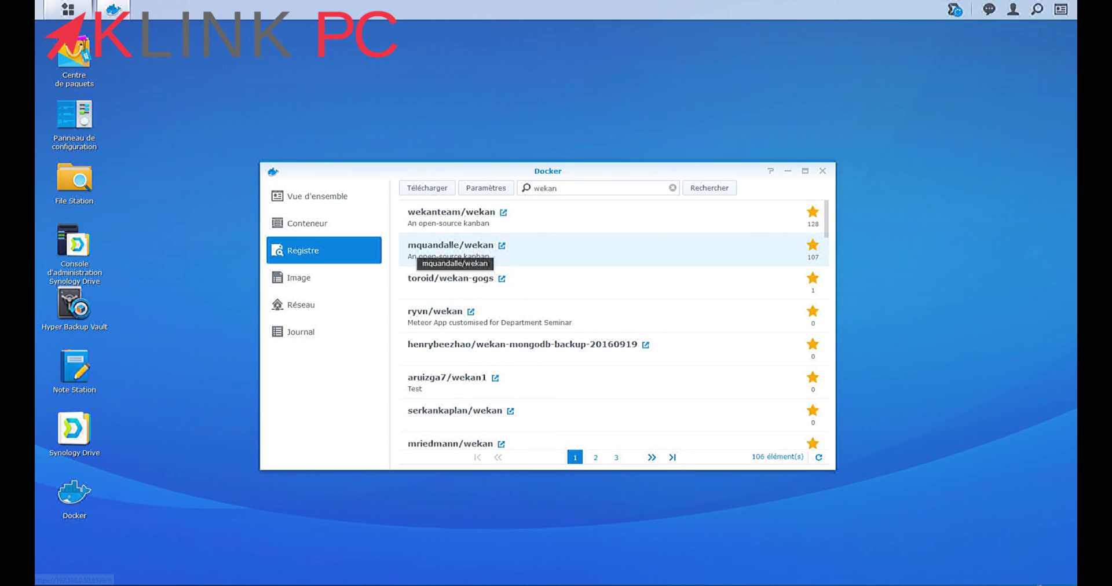
right_click(441, 253)
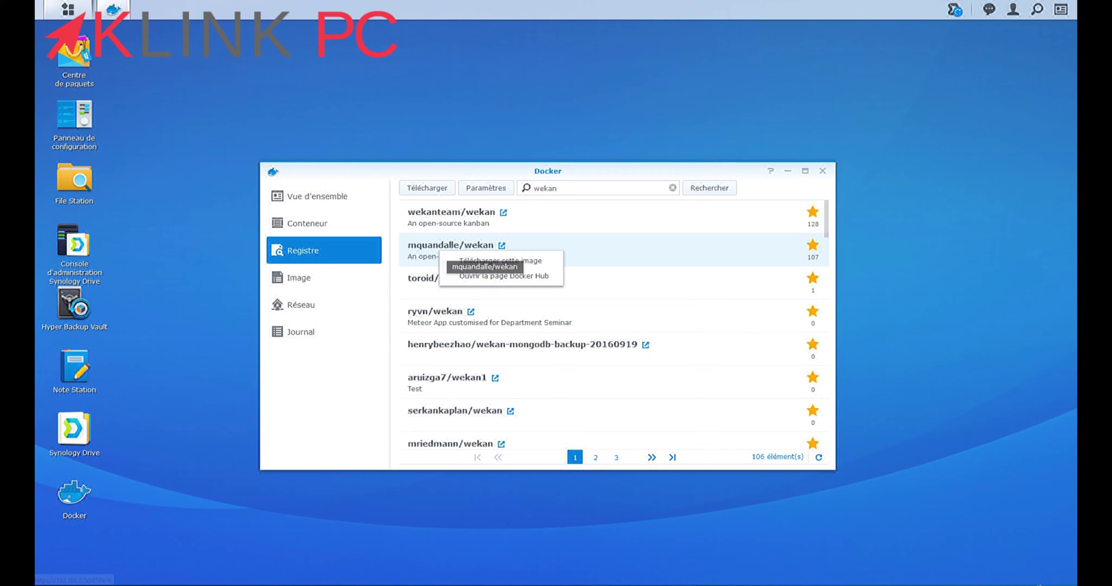
click(500, 260)
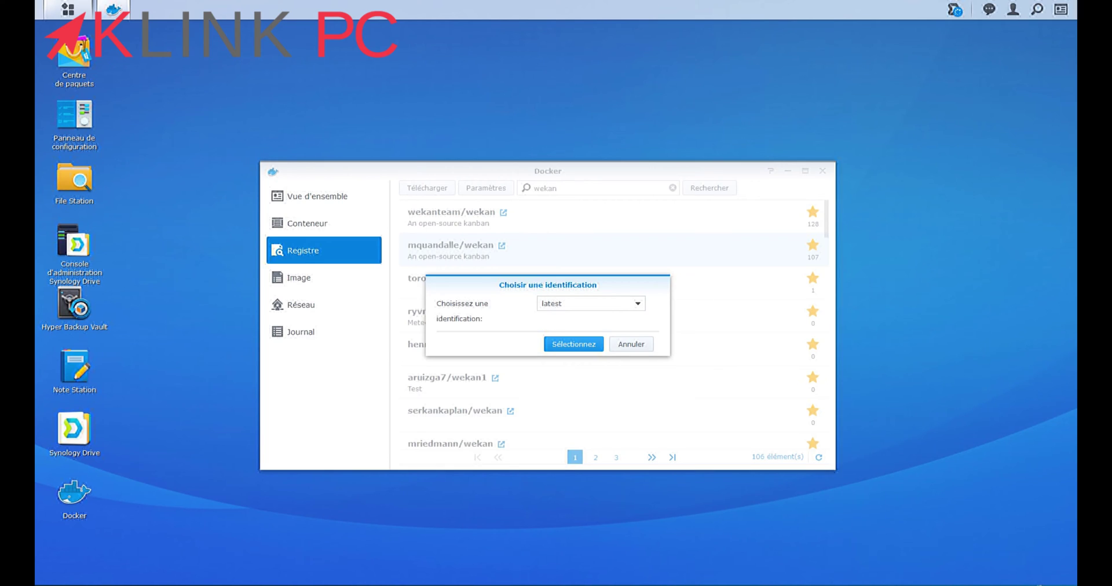
click(574, 344)
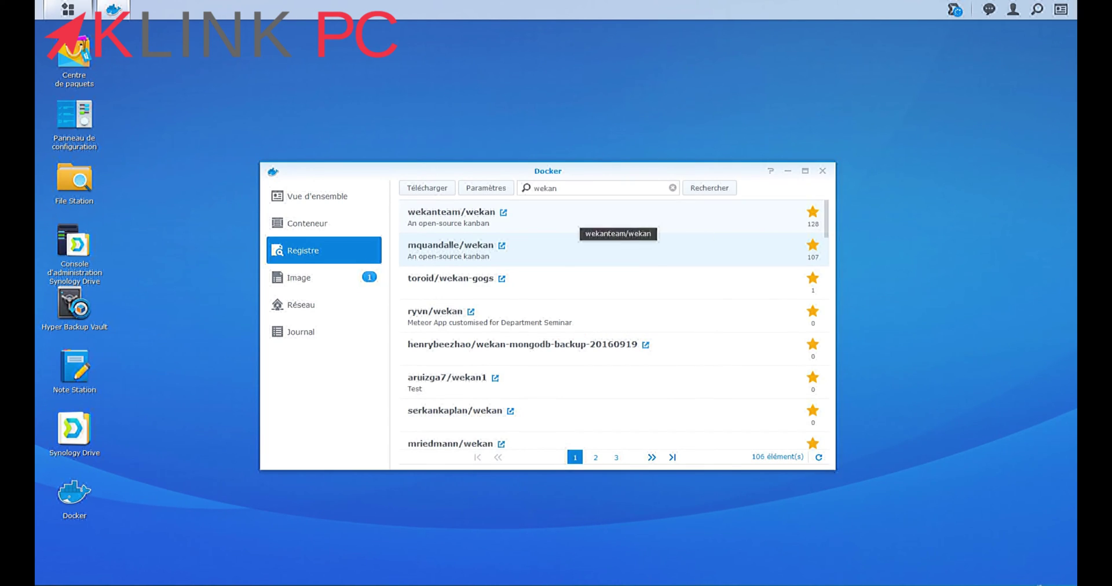
double_click(545, 188)
text(mongo)
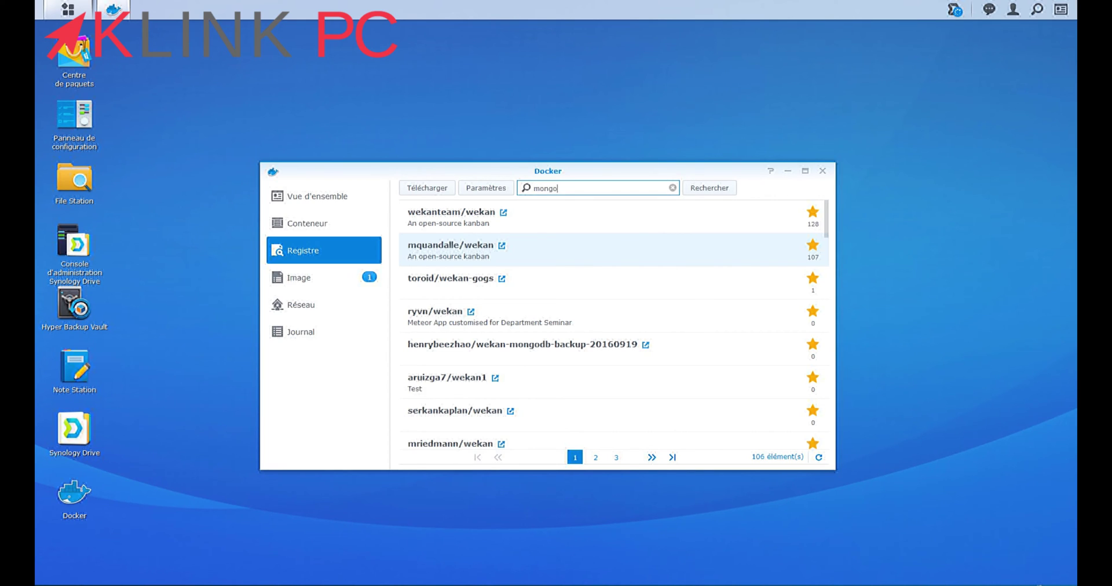
Download the official mongo image from the registry search results
key(Return)
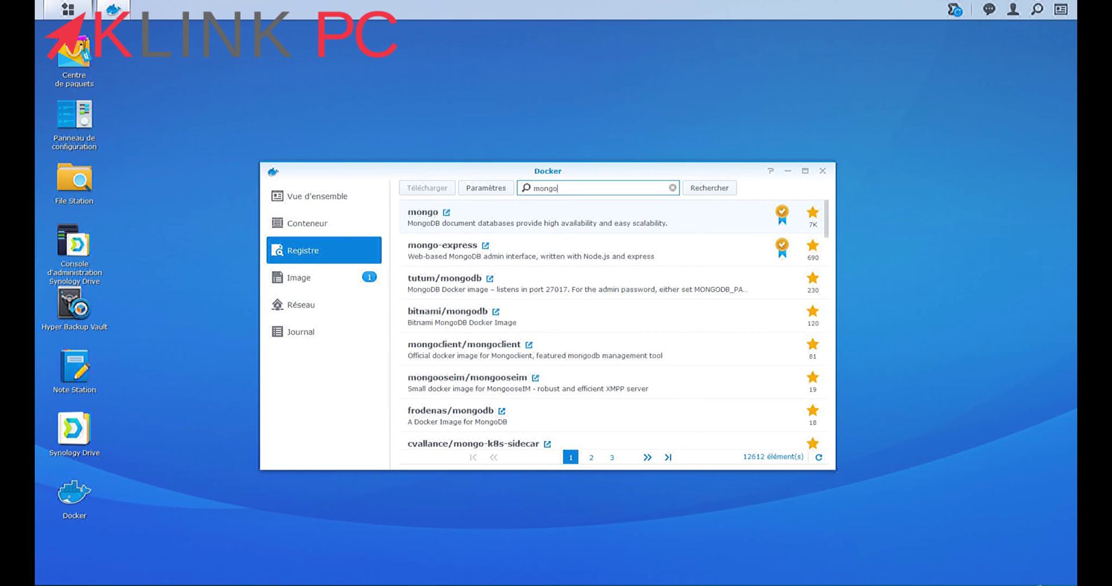
click(651, 223)
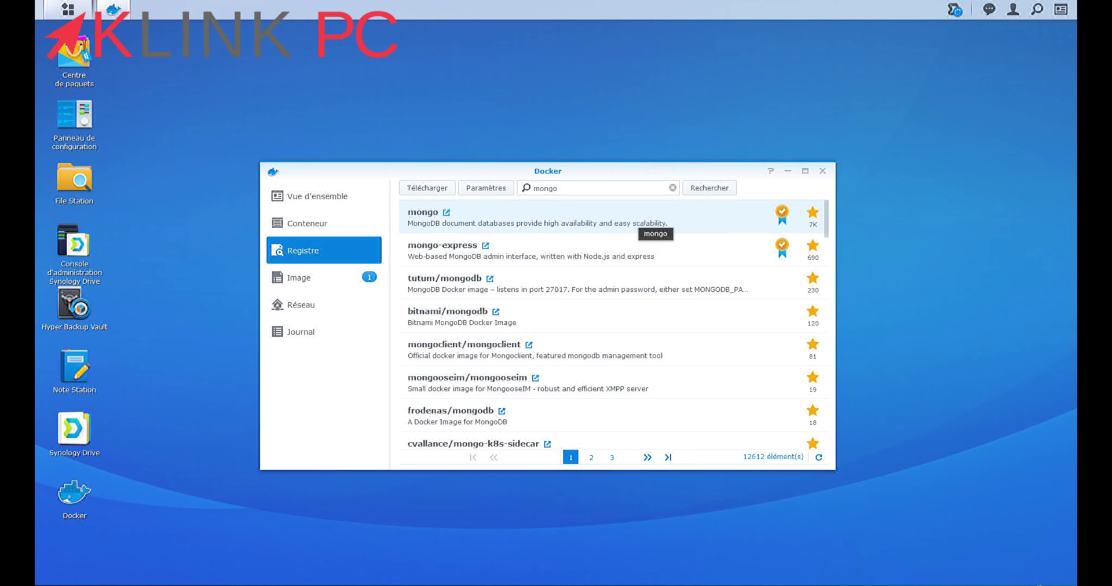
right_click(598, 221)
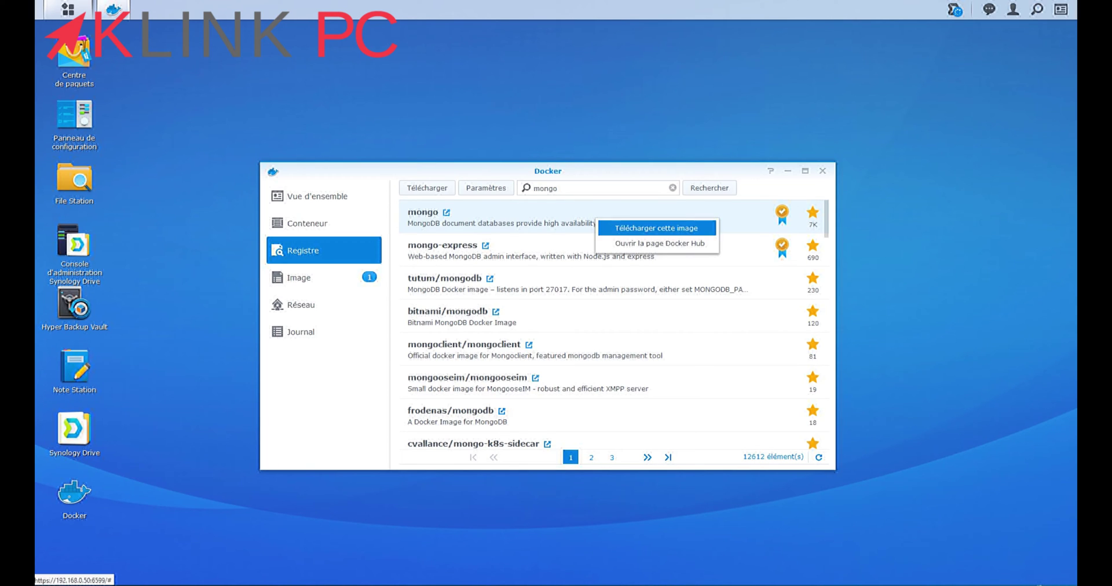
click(637, 226)
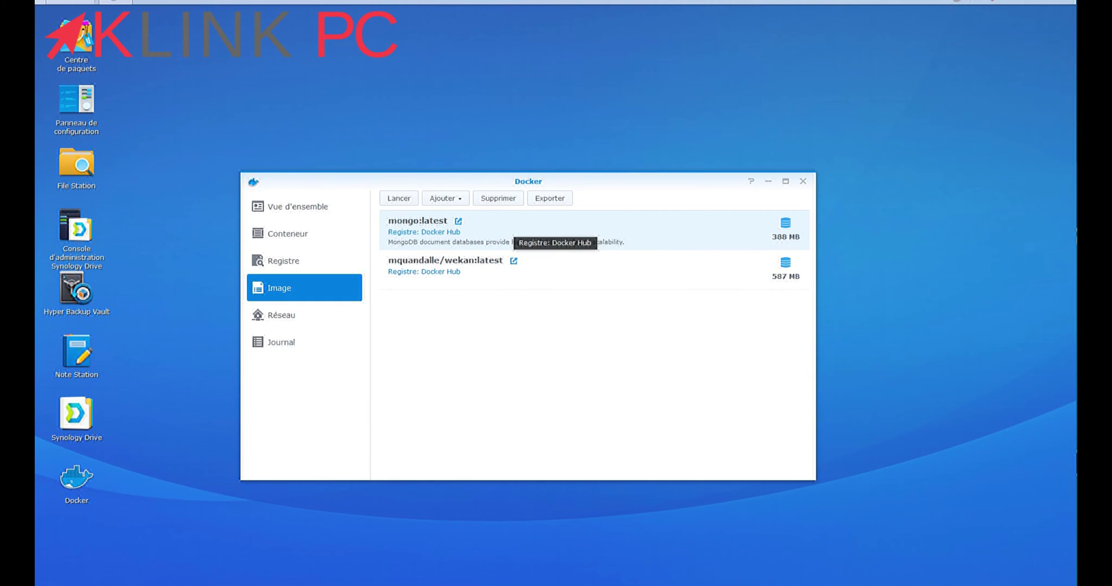
Start a container from mongo:latest and name it Wekan-bdd
double_click(449, 239)
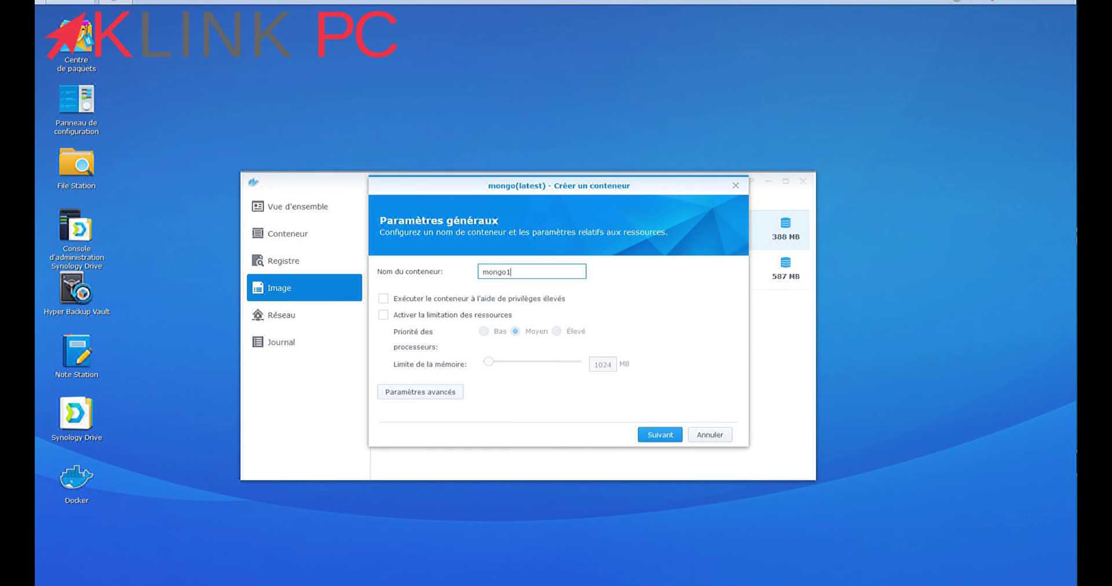
text(Wekan-bdd)
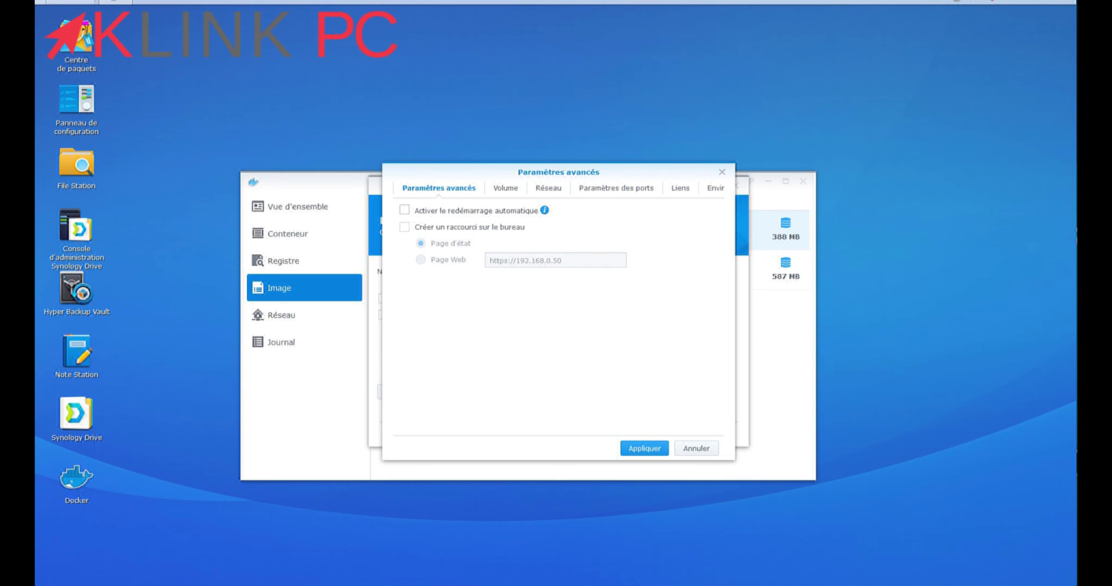
Add docker/Wekan as a container volume mounted at /data/db
click(505, 188)
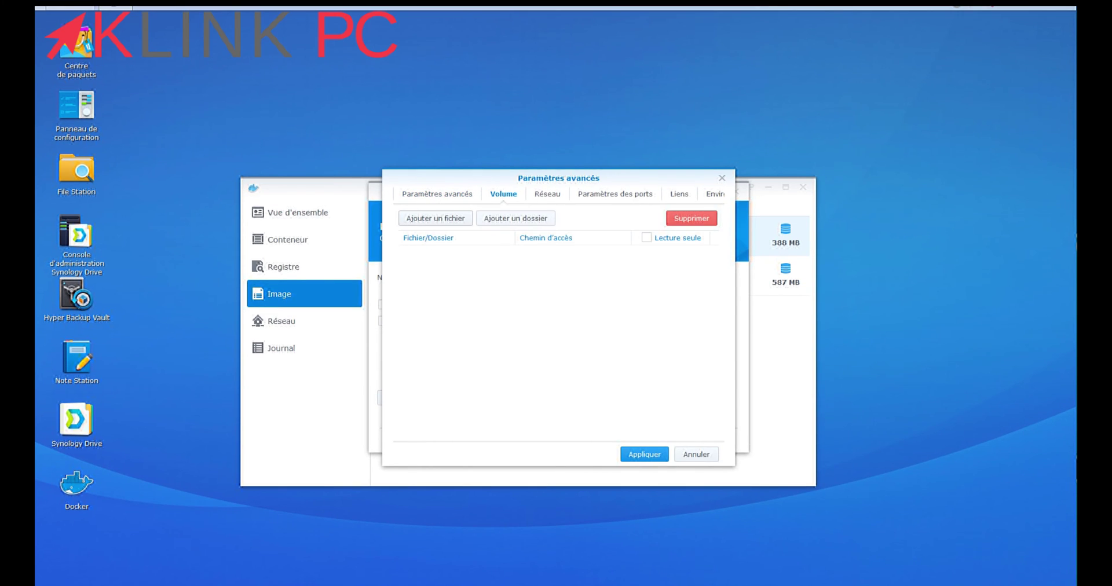
click(515, 219)
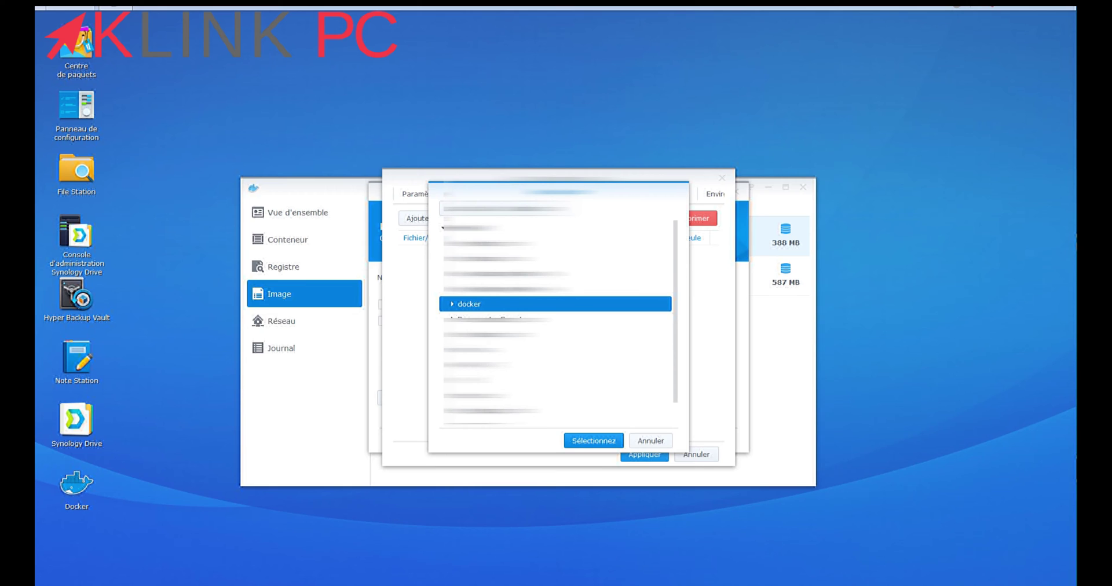
click(451, 304)
click(478, 320)
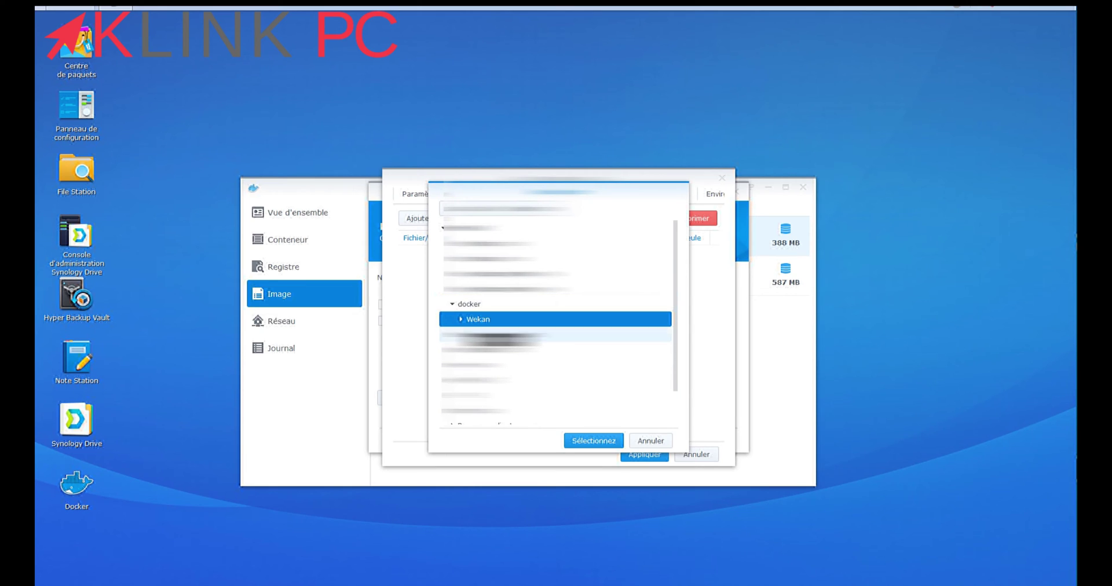
key(Return)
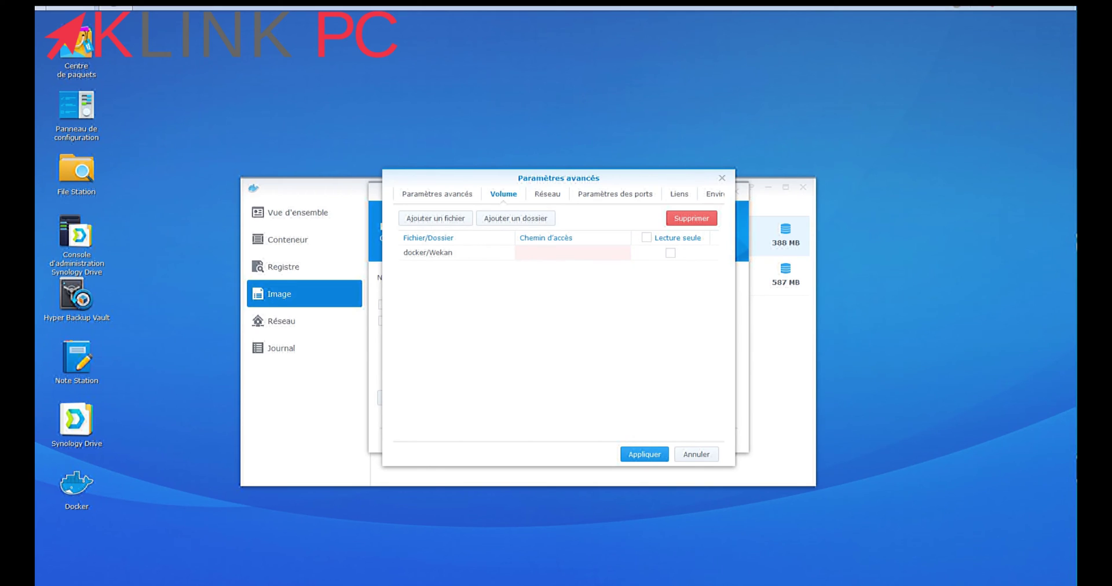
click(572, 253)
text(/d)
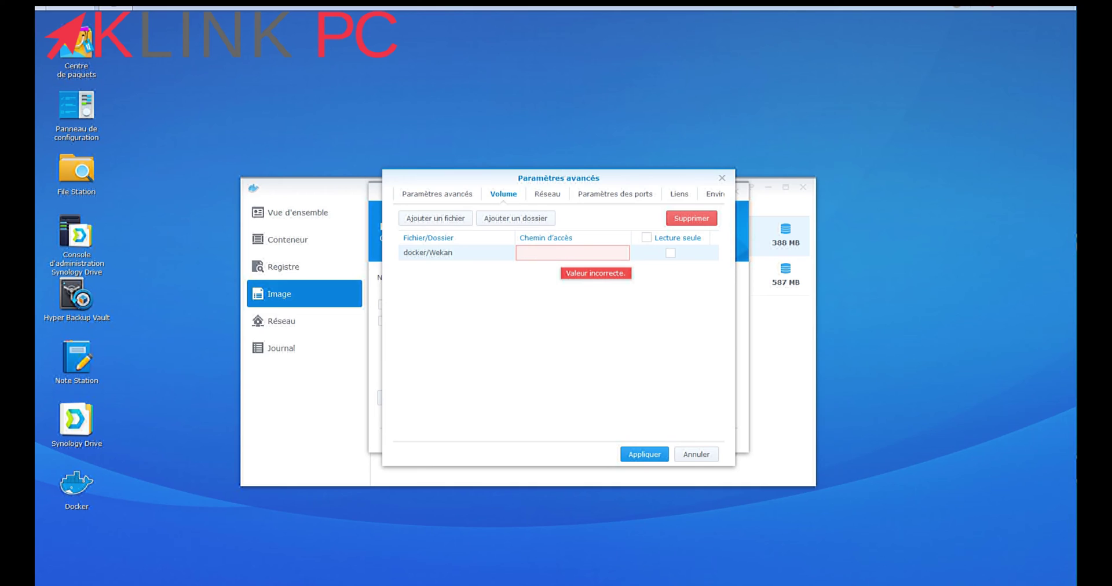
text(ata/db)
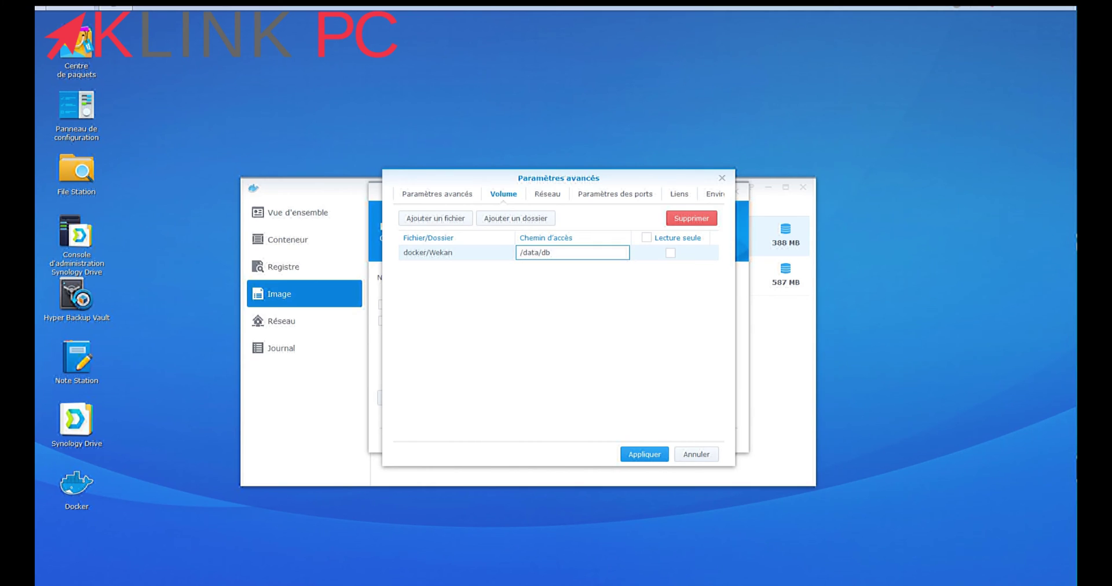
click(614, 194)
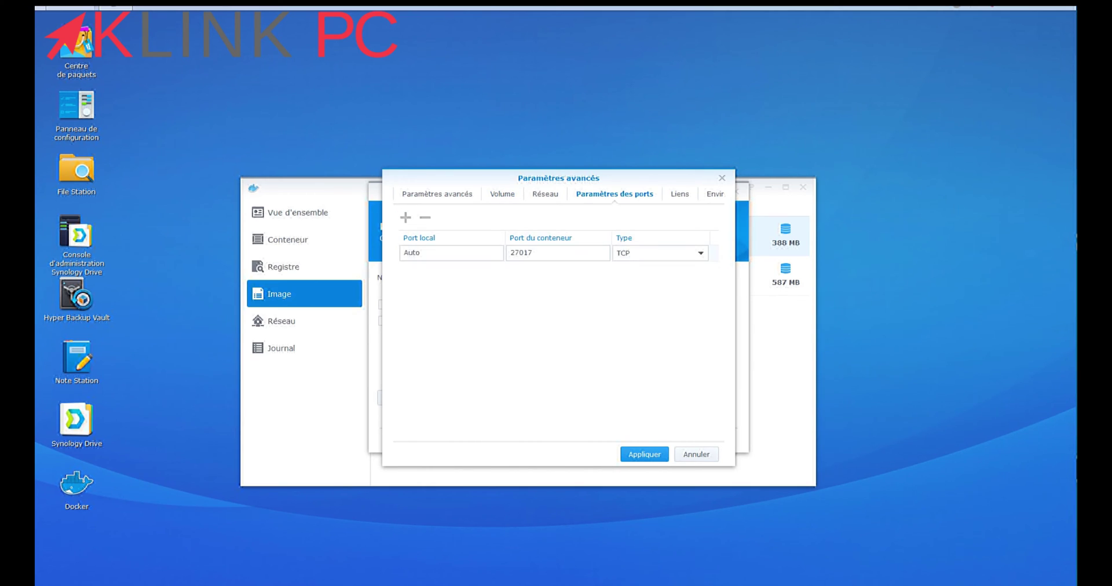
Remove the 27017 port mapping, check the network, links and environment tabs, and apply
click(440, 253)
click(425, 217)
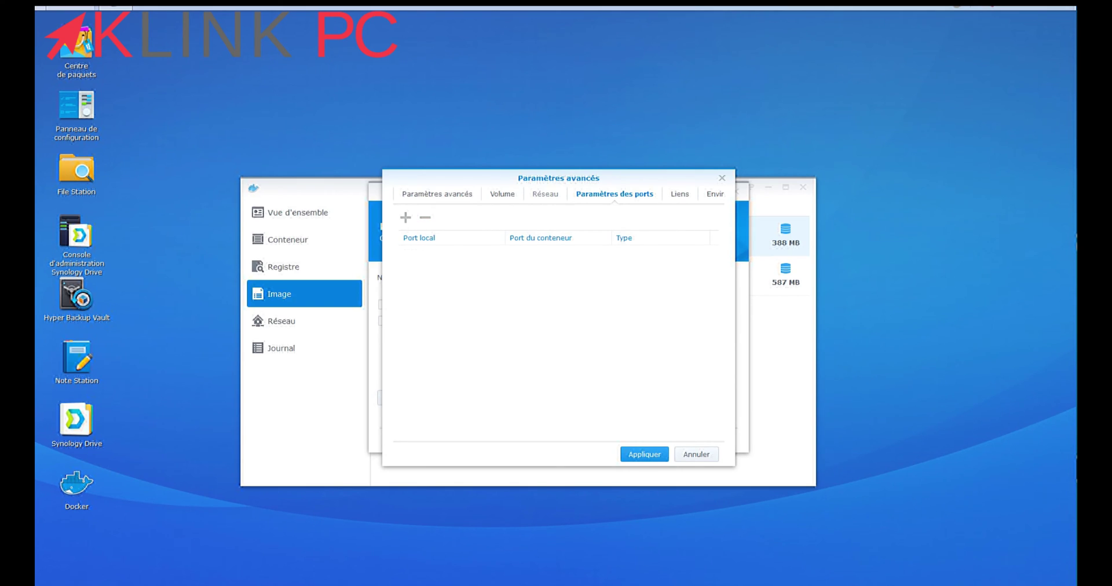
click(545, 194)
click(614, 194)
click(678, 194)
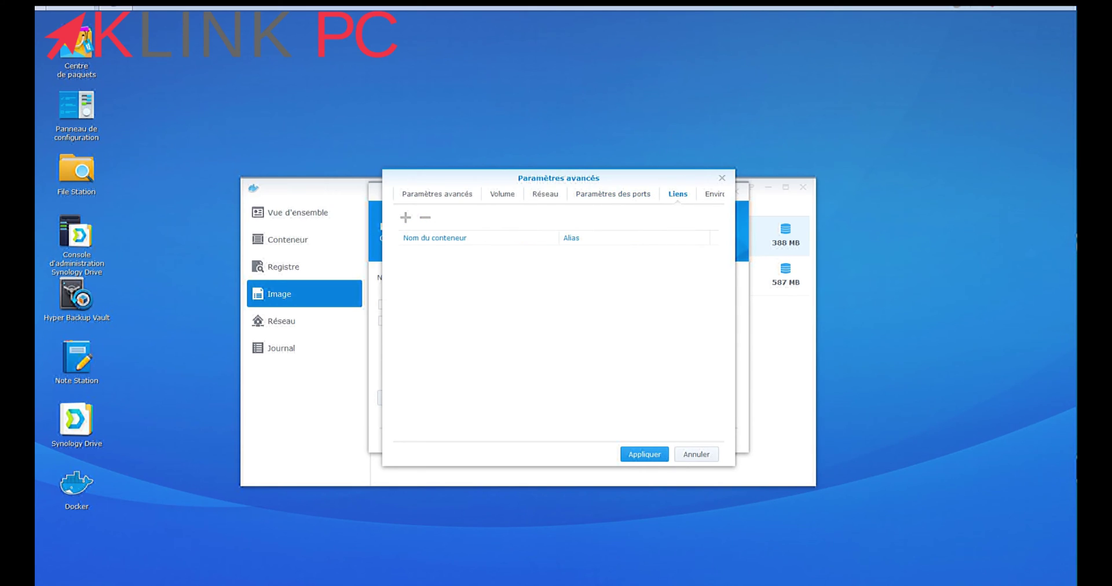
click(714, 194)
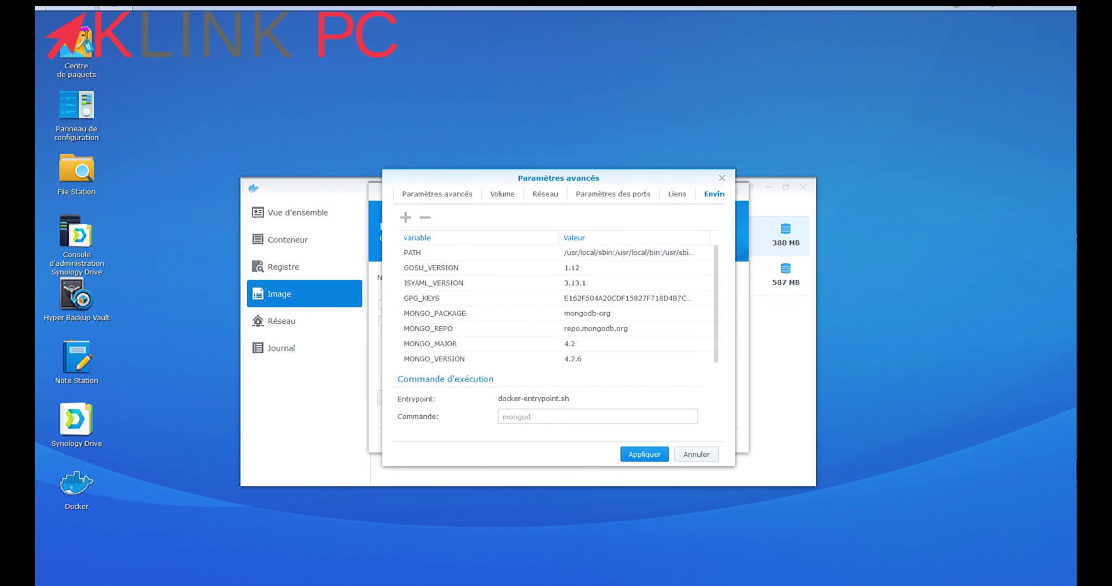
click(644, 454)
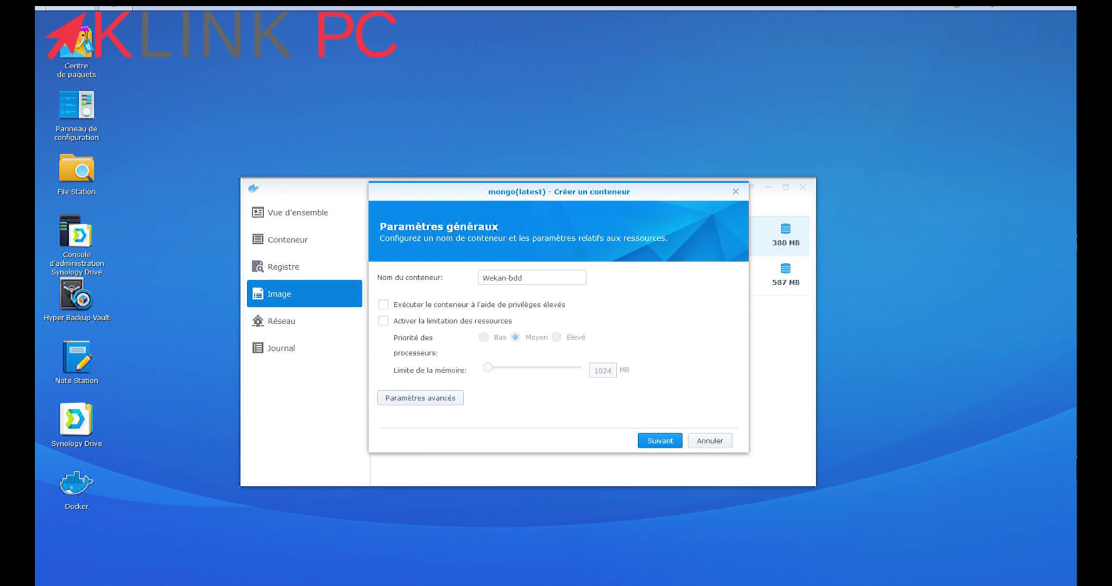
Confirm the summary to create the Wekan-bdd container
click(660, 441)
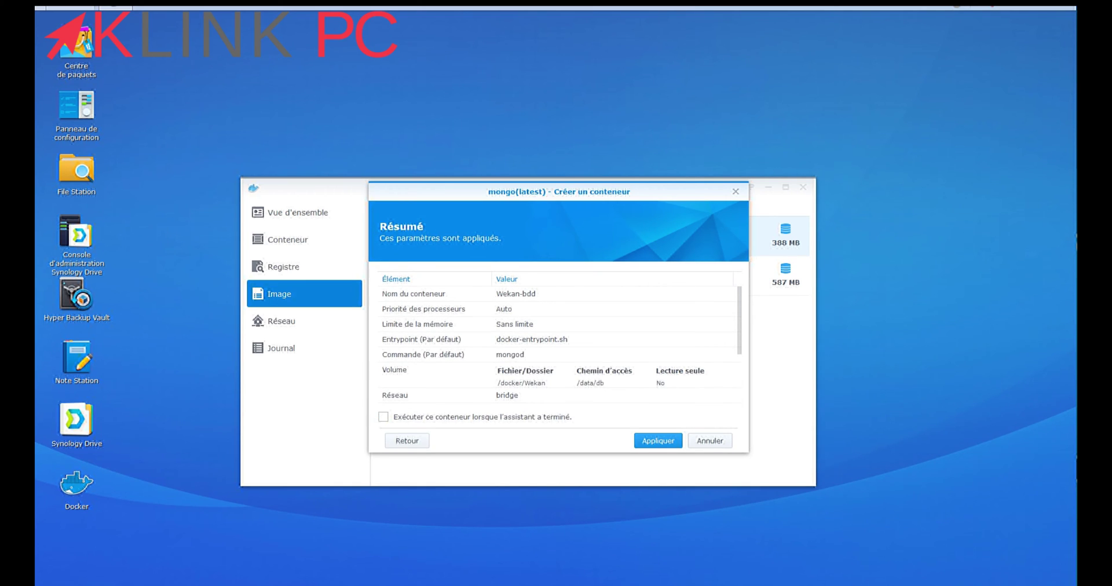
key(Return)
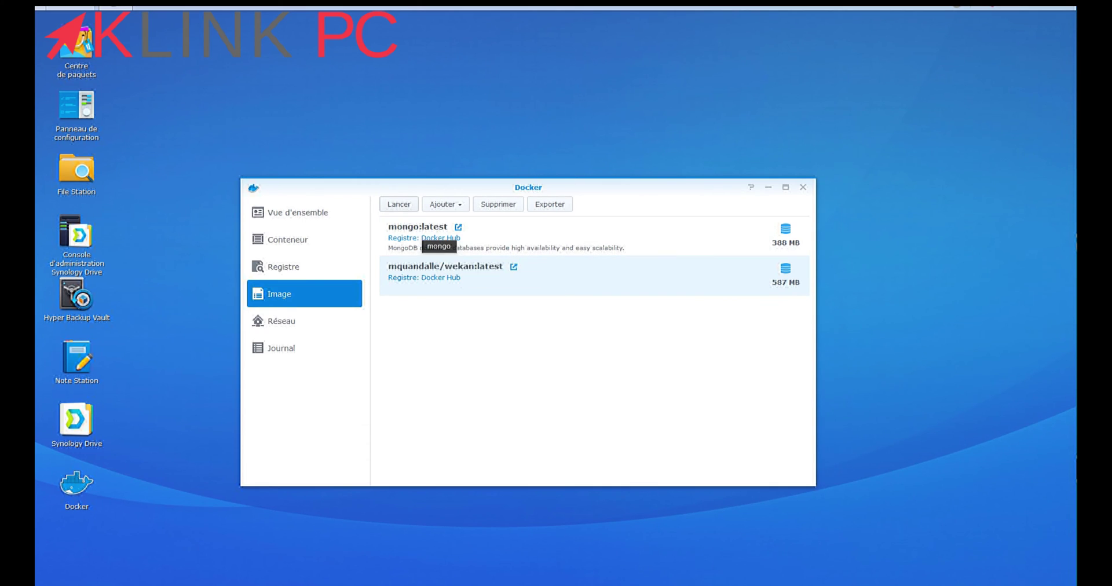
click(399, 204)
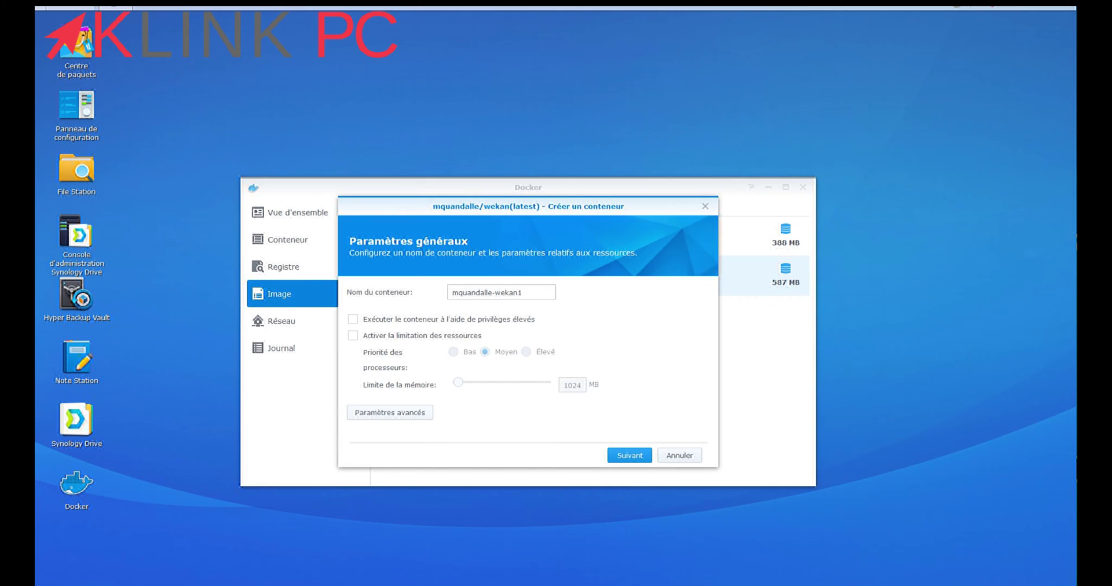
Rename the wekan container to wekan-app and enable automatic restart
drag(522, 292, 451, 292)
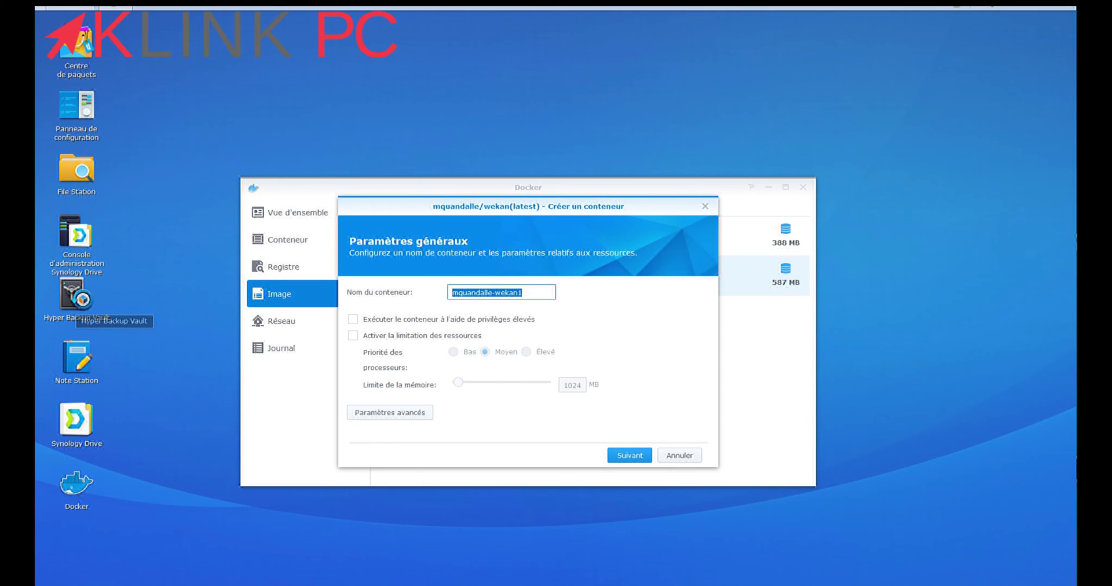
text(weka)
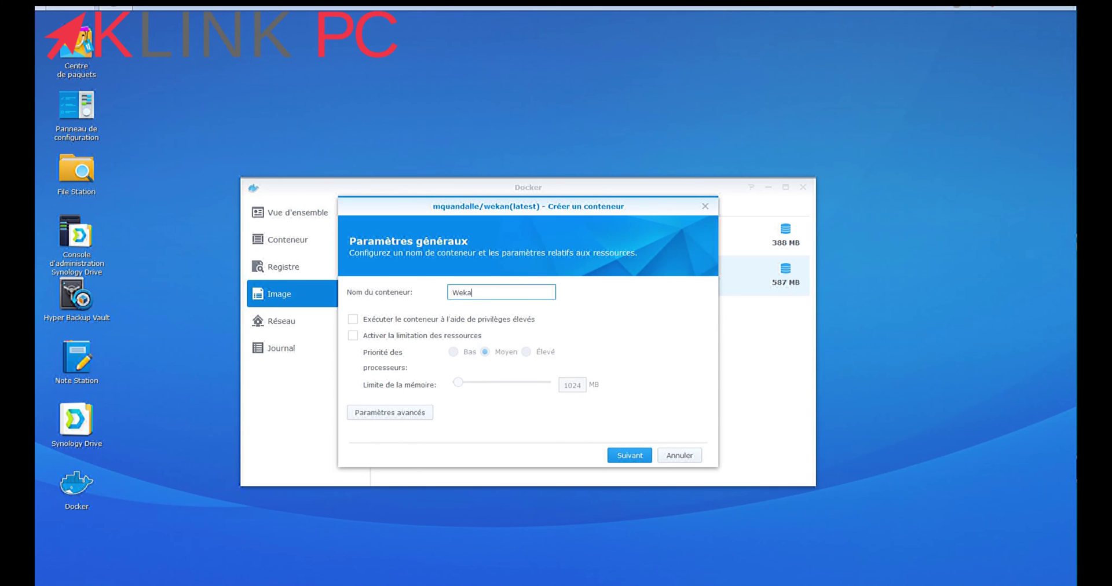
text(n-app)
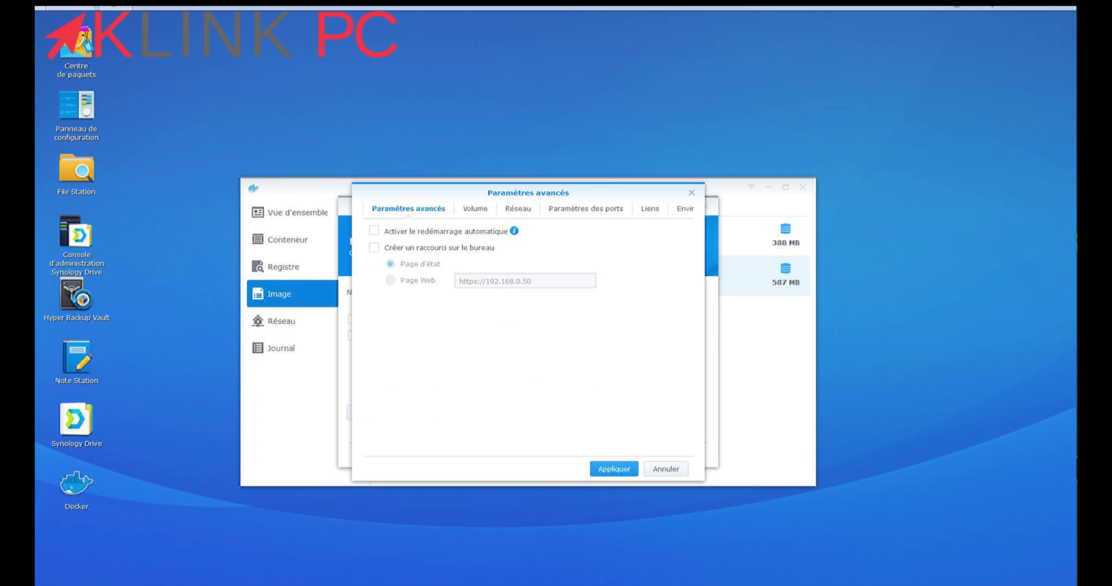
click(374, 231)
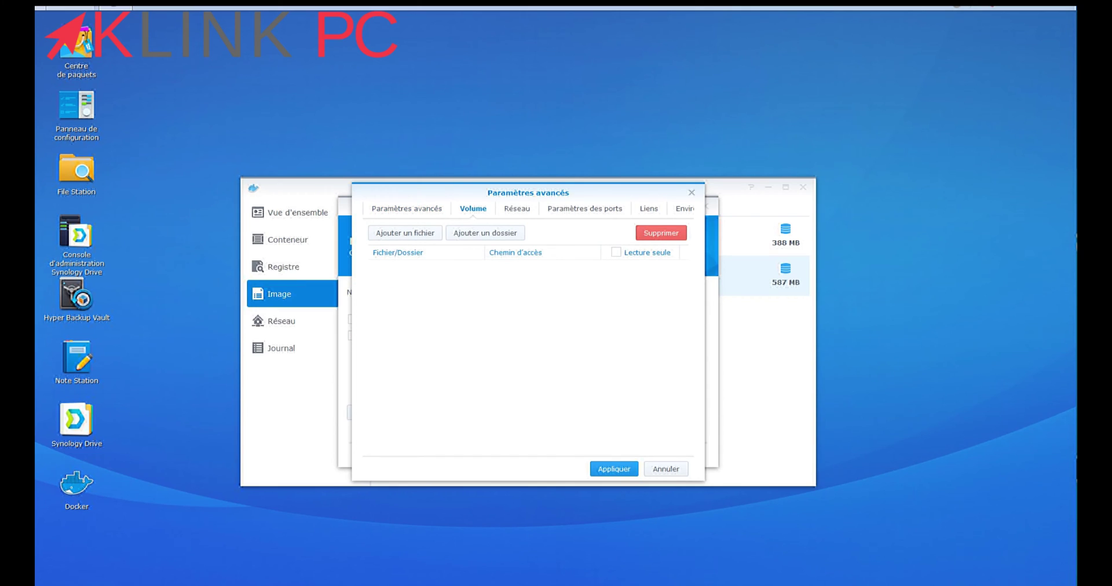
Use the bridge network and map local port 4321 to container port 8080
click(517, 209)
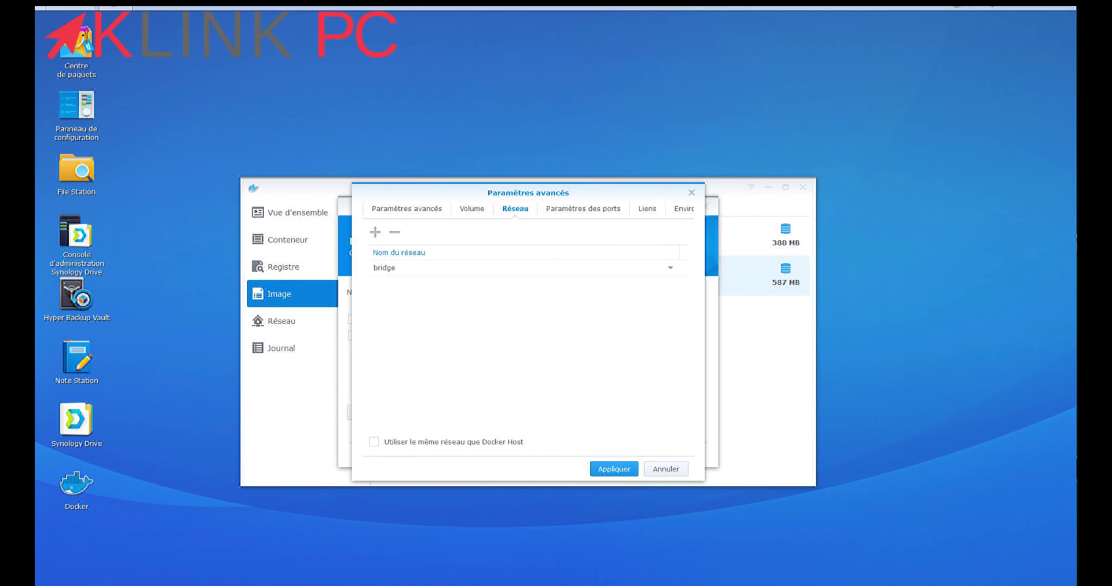
click(405, 267)
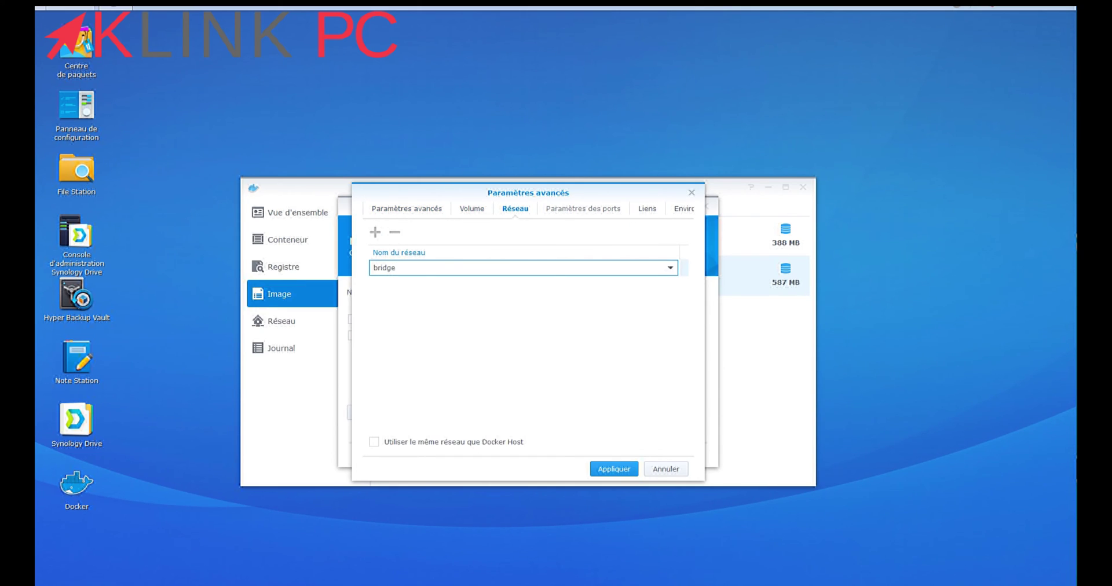
click(584, 209)
click(422, 268)
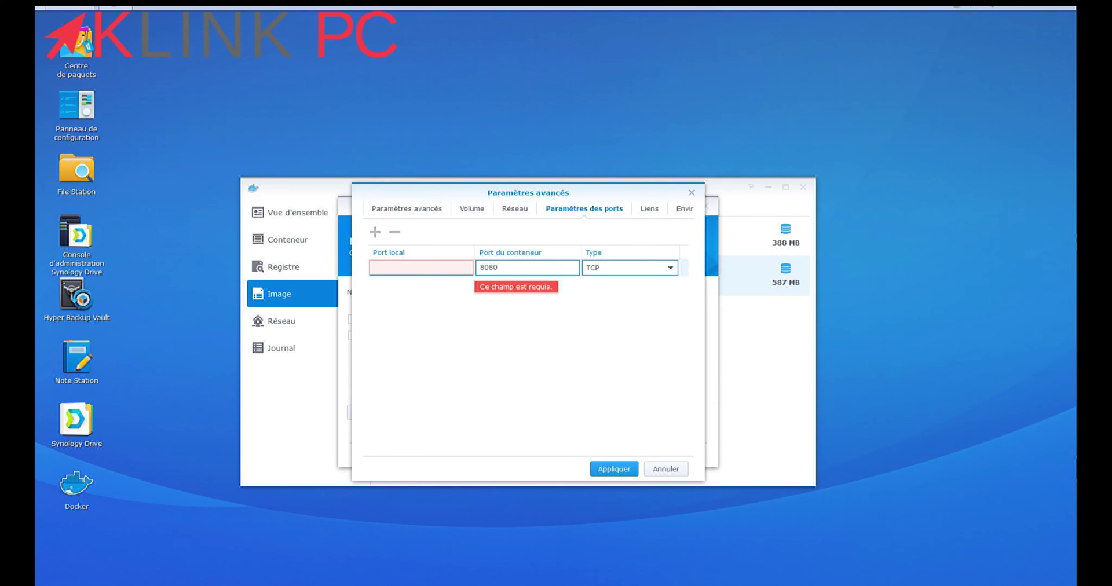
text(4321)
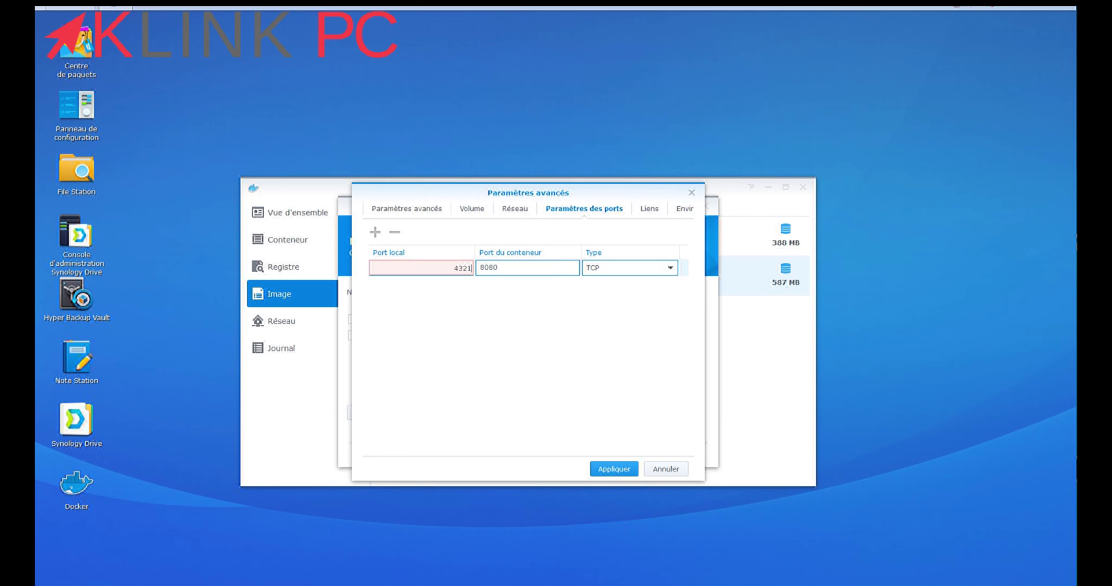
key(Tab)
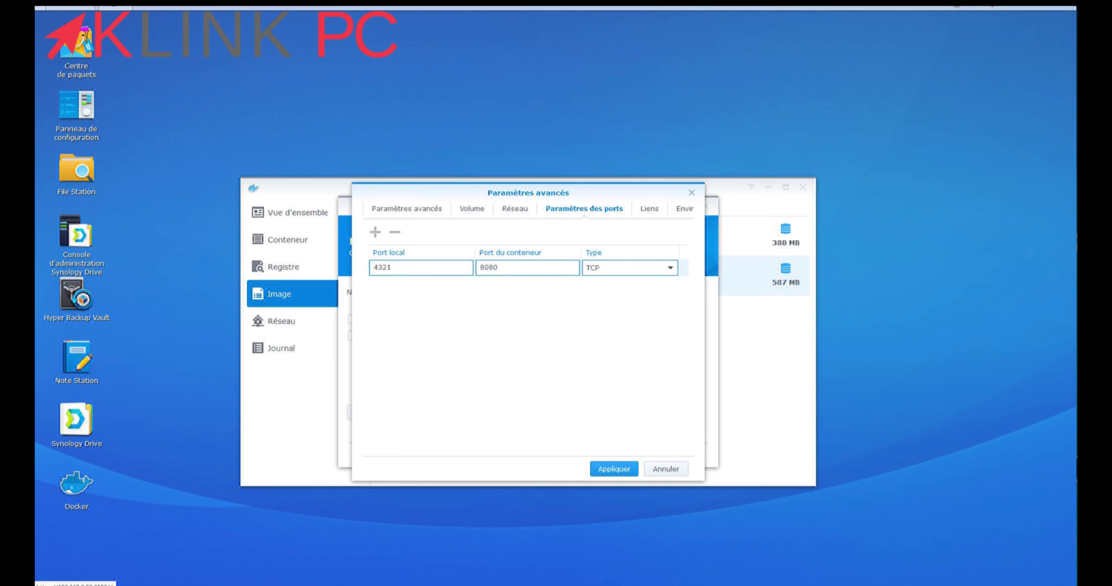
Link the Wekan-bdd container under the alias Wekan-bdd
click(648, 209)
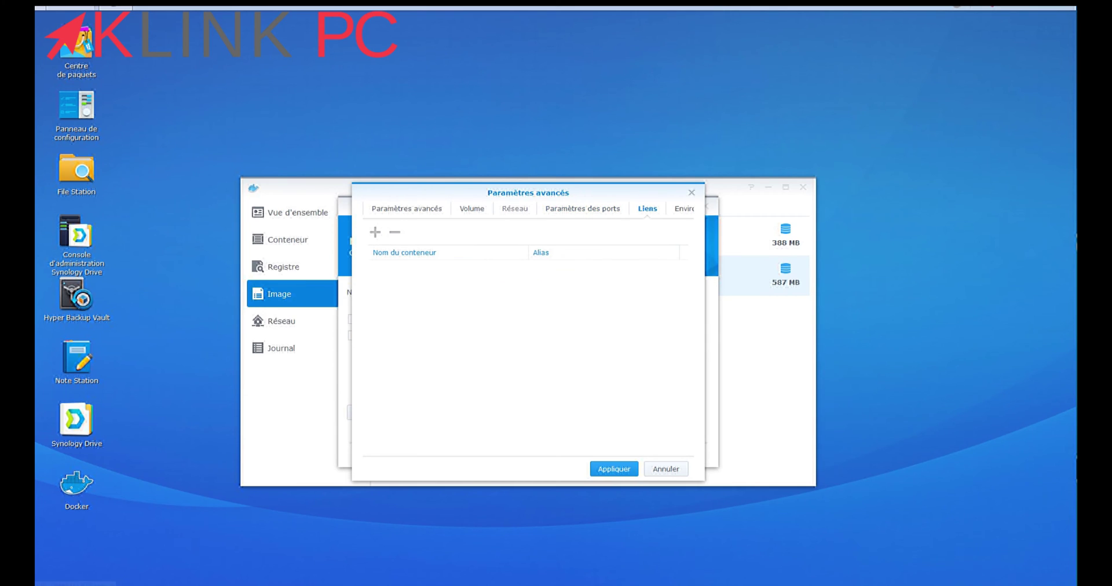
click(375, 232)
key(Tab)
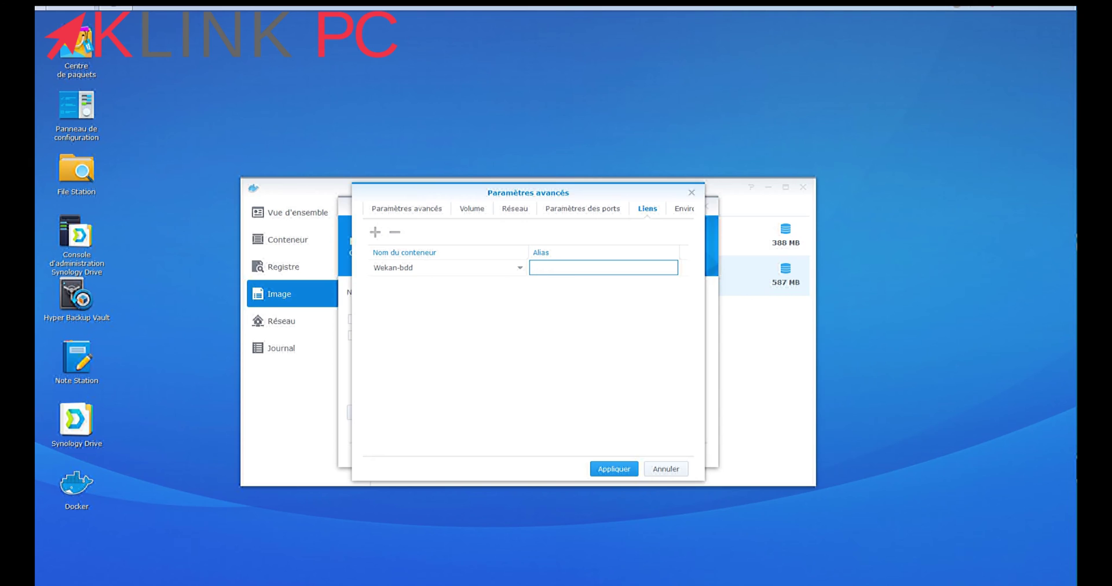
text(Wekan-bdd)
click(684, 208)
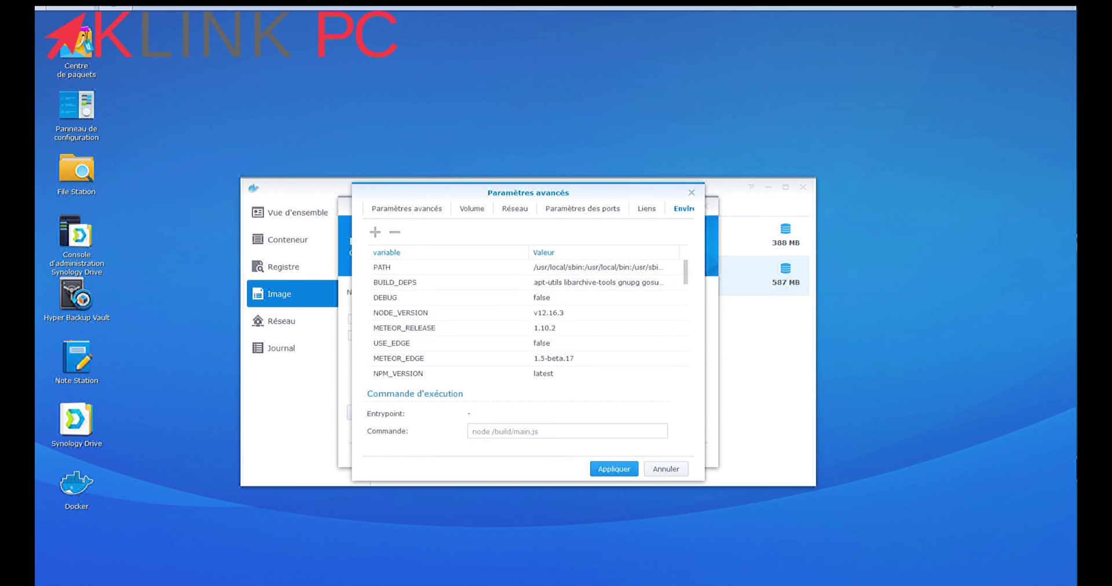
scroll(527, 319, down, 10)
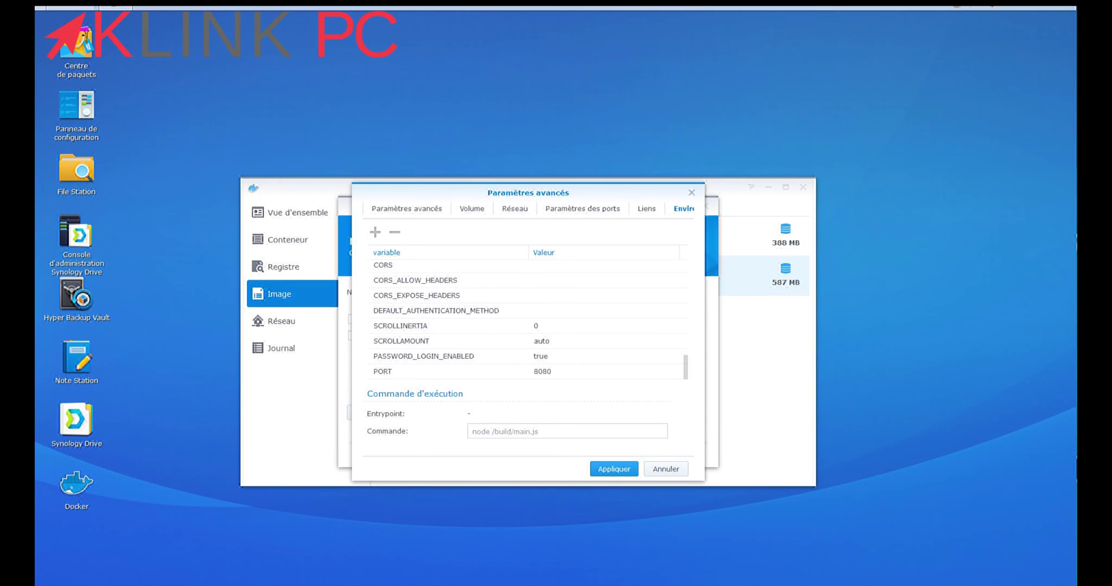
click(376, 231)
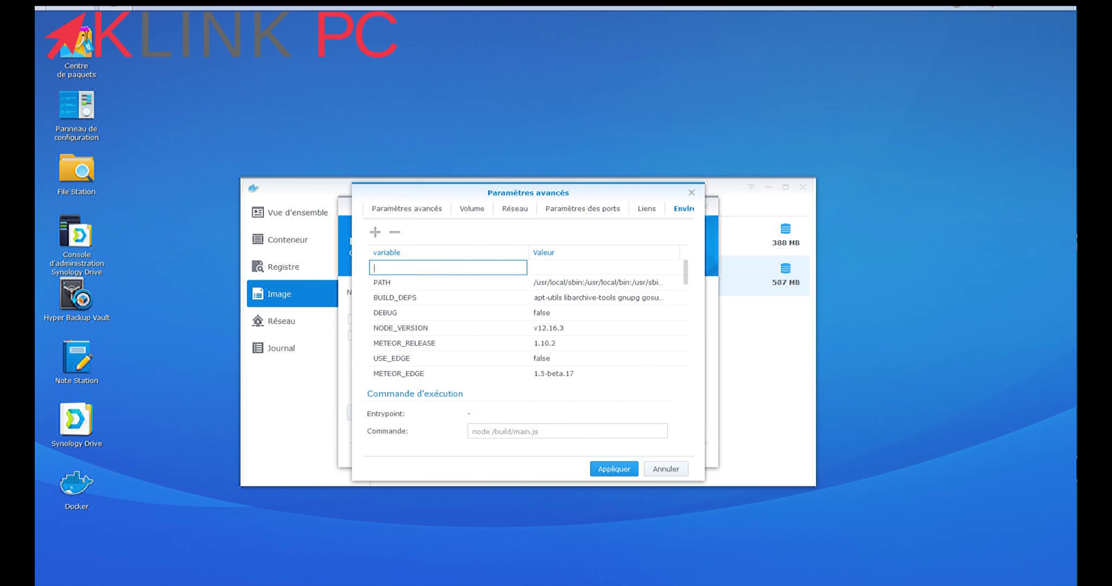
text(ROOT_URL)
key(Tab)
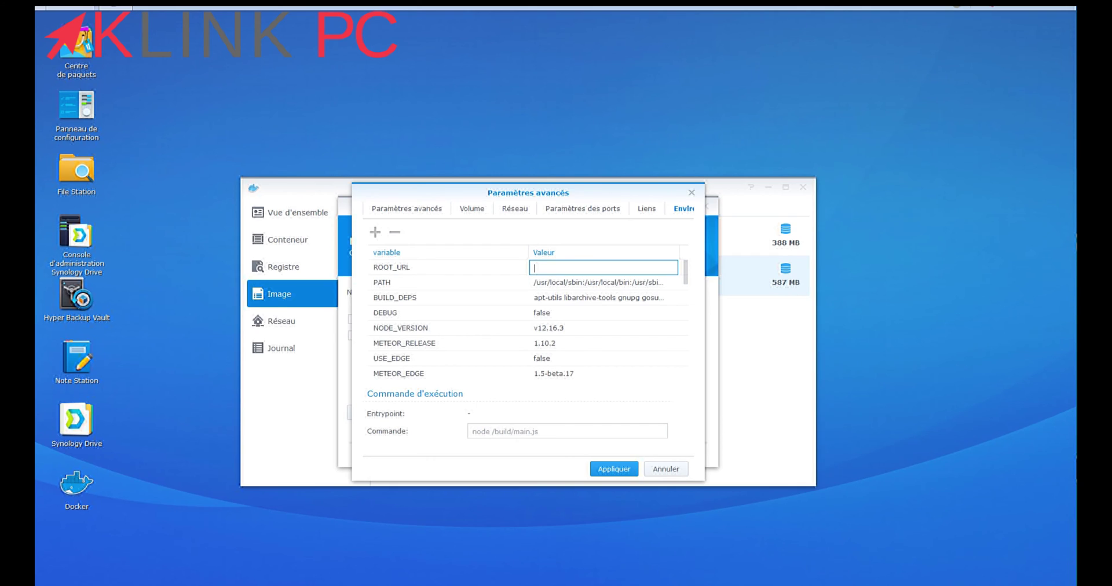
text(http://192.168.0.50:4321)
Add MONGO_URL as mongodb://Wekan-bdd:27017/Wekan and apply the advanced settings
click(375, 231)
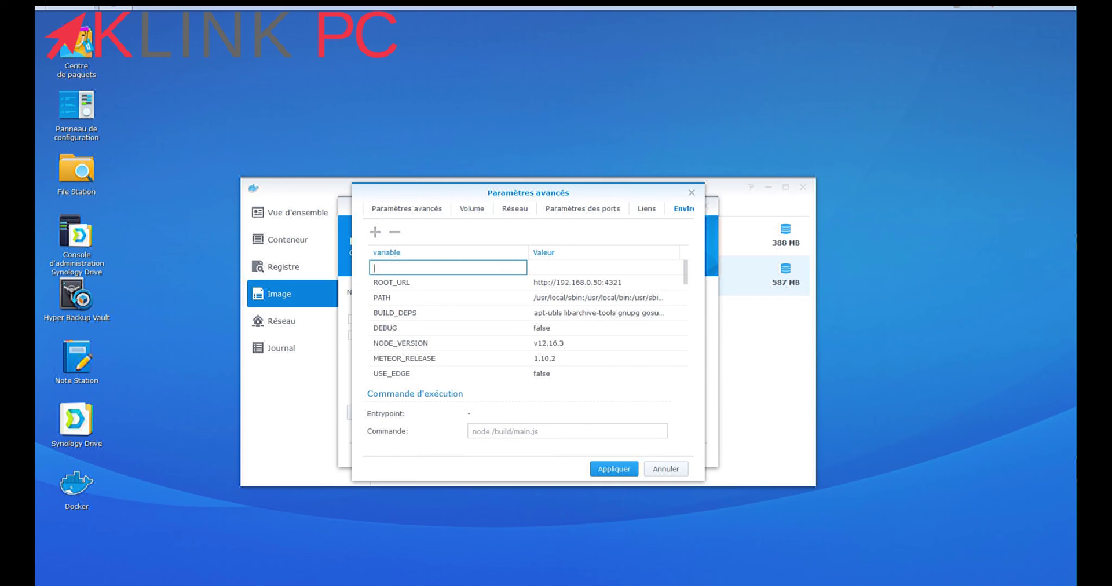
text(MONGO_URL)
key(Tab)
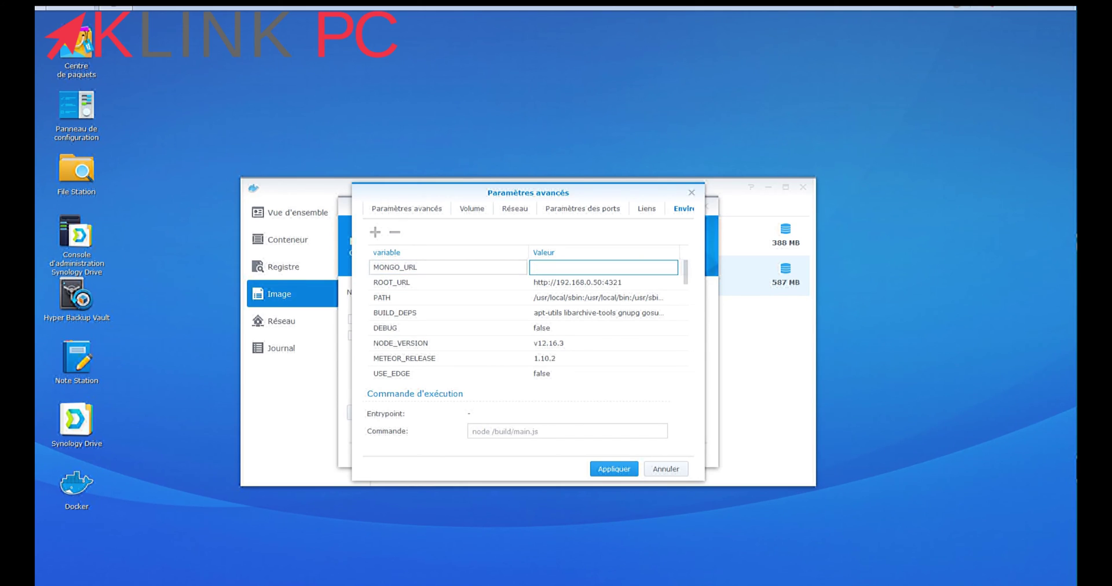
text(mongodb://Wekan-bdd:27017/We)
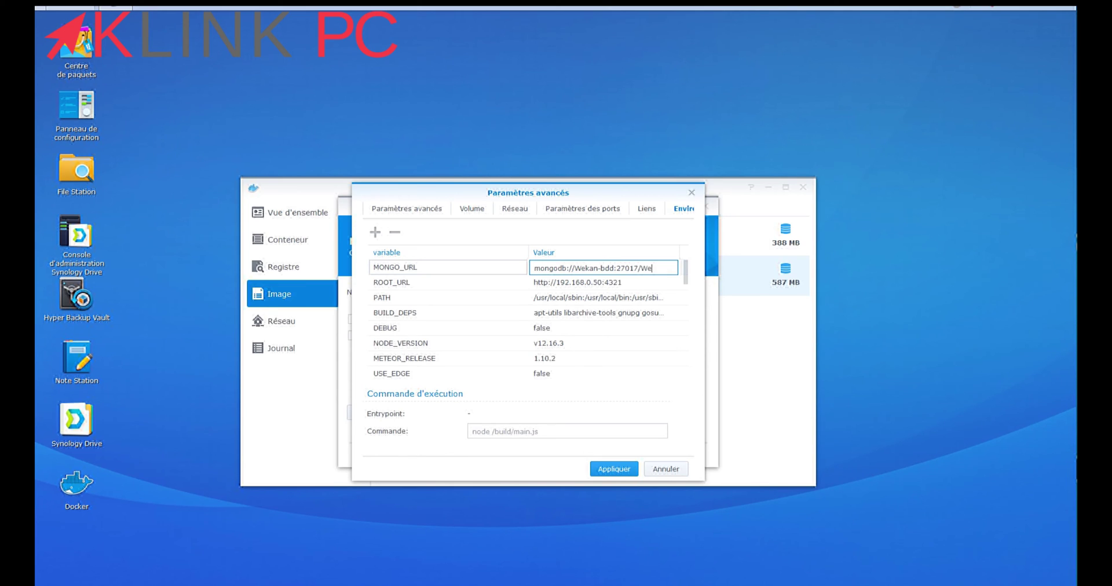
text(kan)
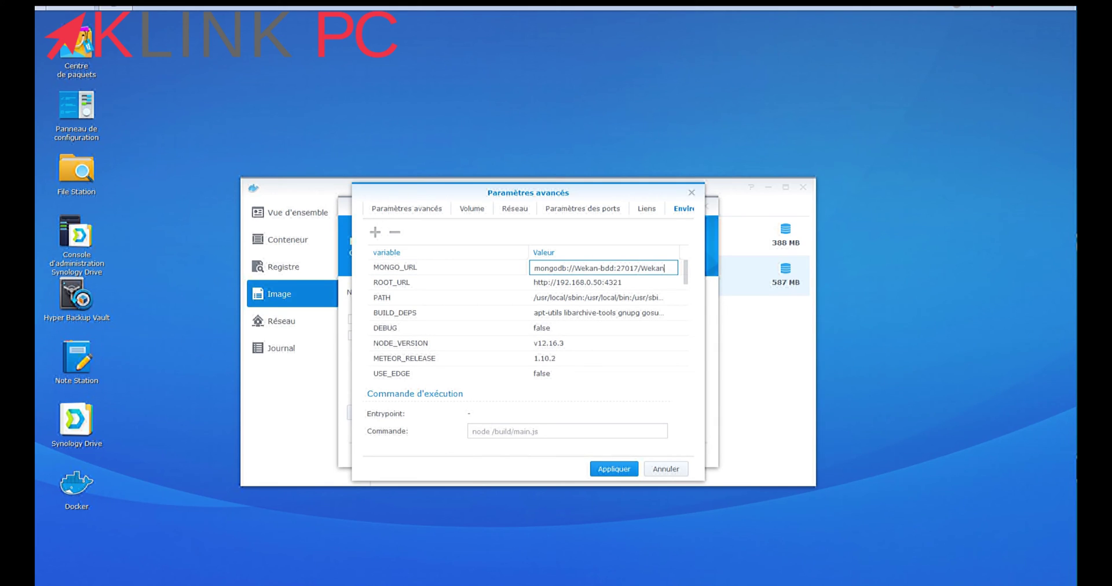
key(Return)
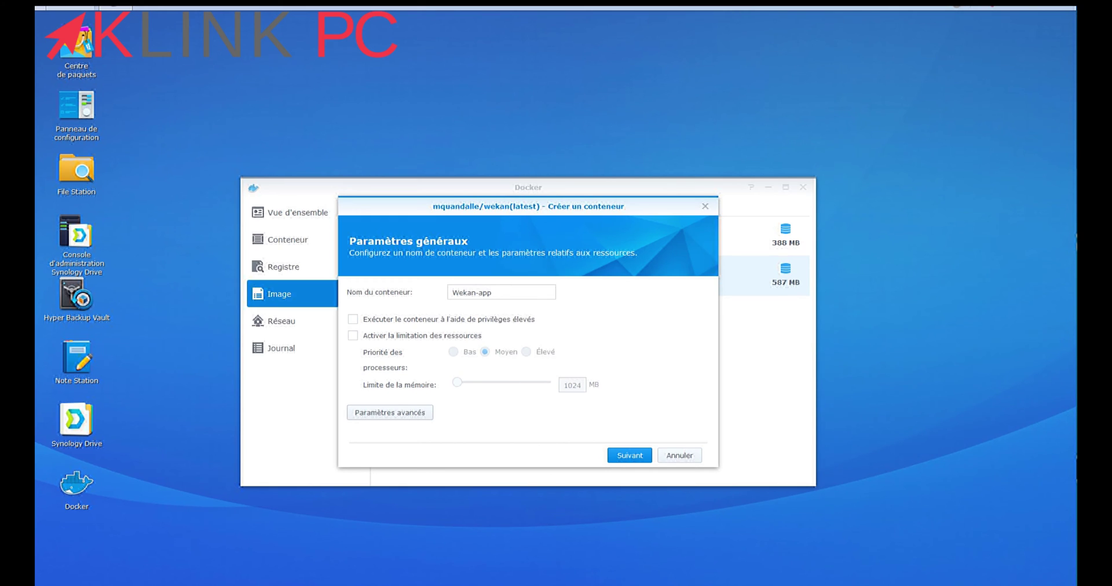
Create and launch Wekan-app, acknowledge that Wekan-bdd started too, and select Wekan-app in the list
key(Return)
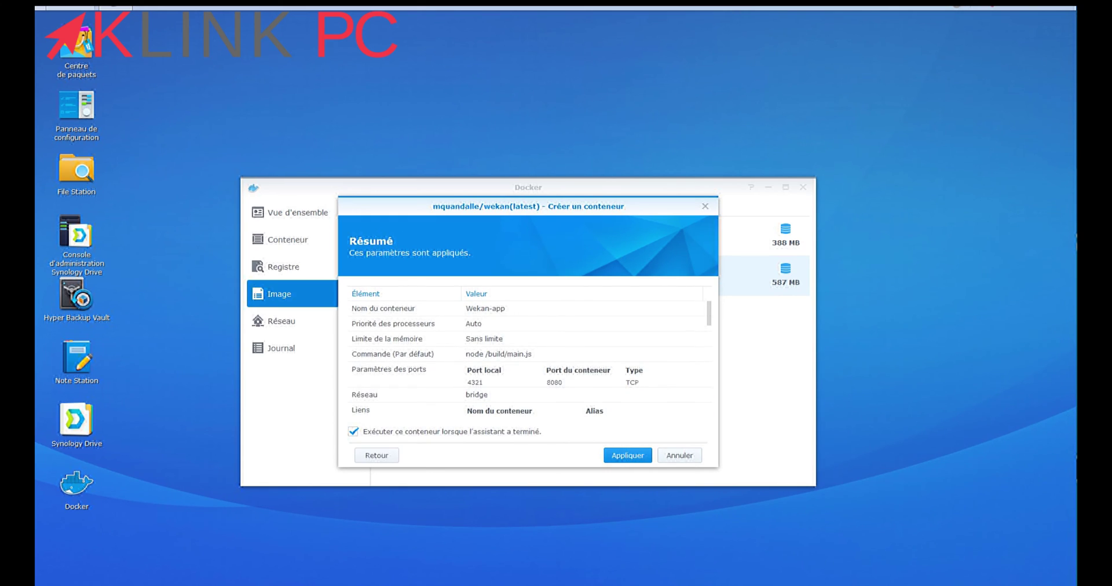
key(Return)
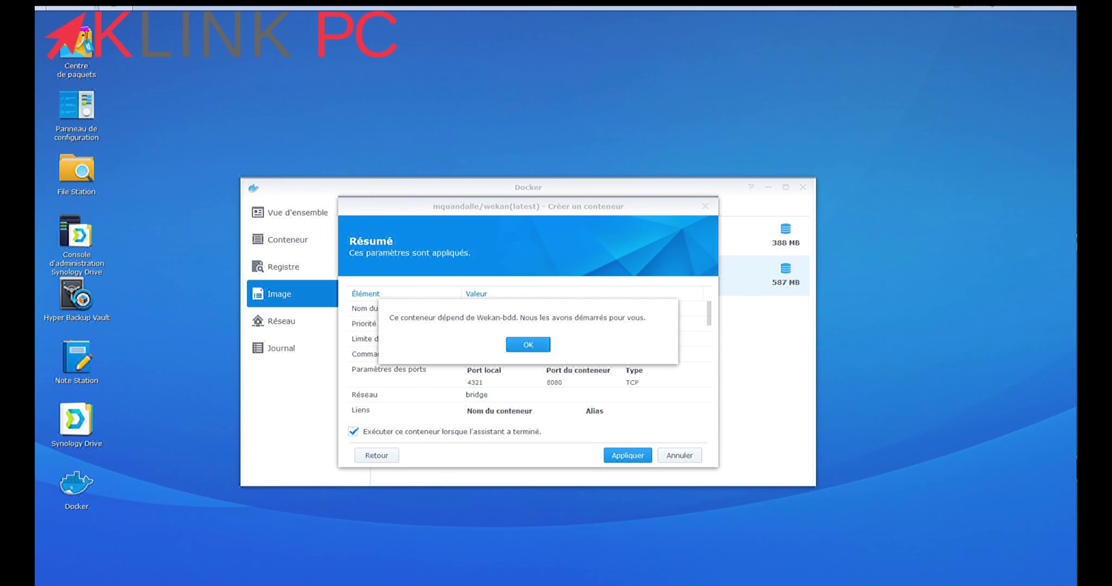
key(Return)
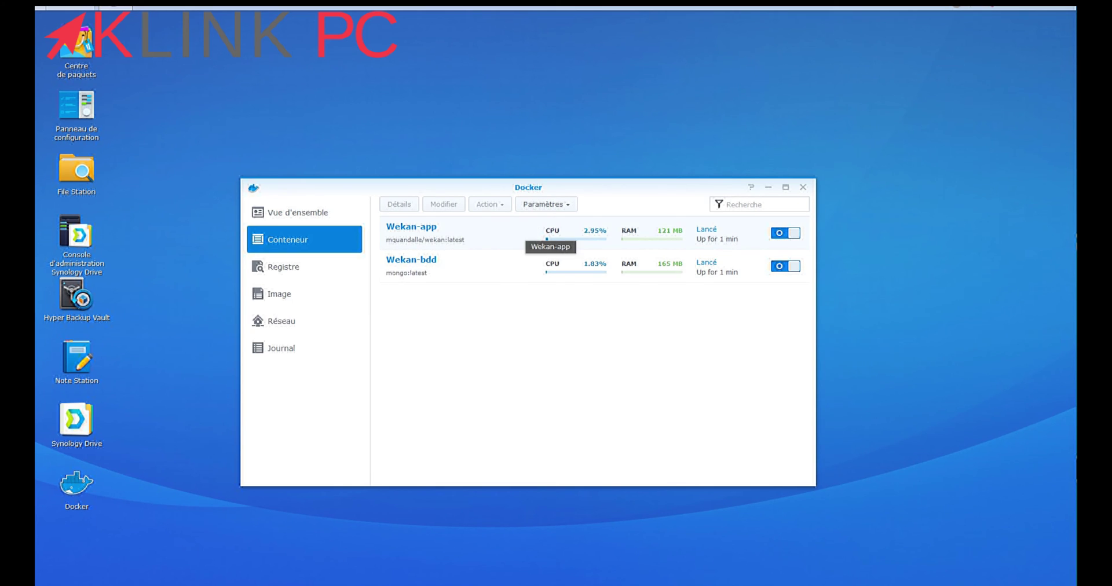
click(568, 240)
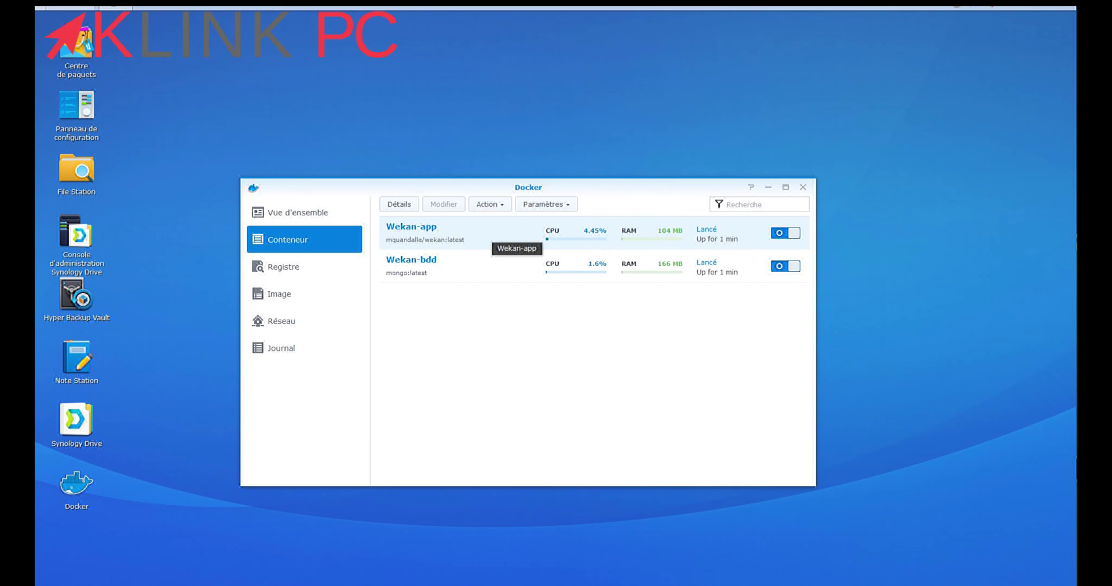
Open the Wekan-app container's details, check its log, and close the window
click(399, 204)
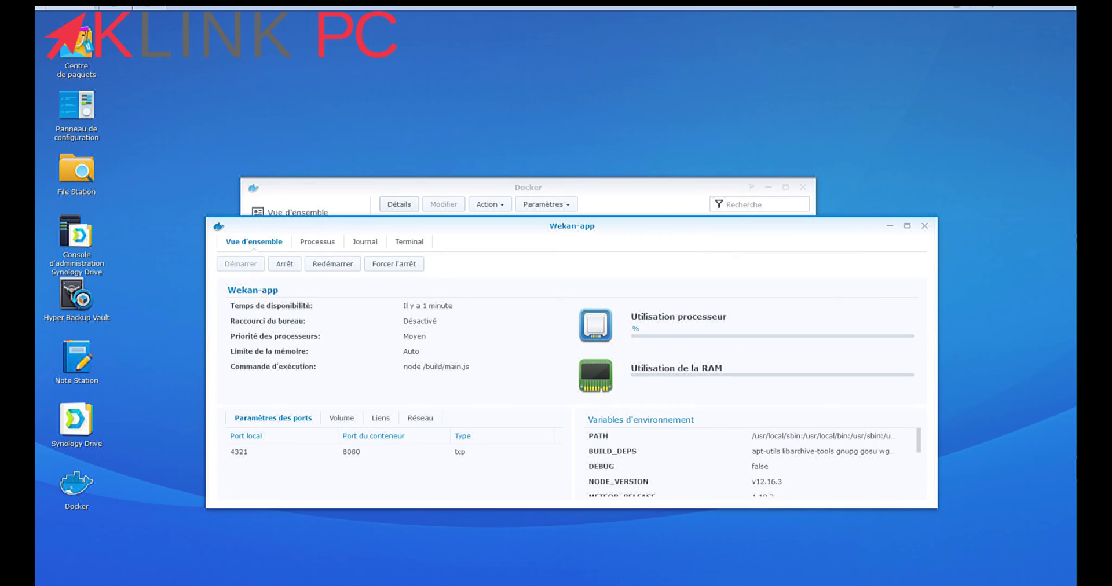
click(363, 241)
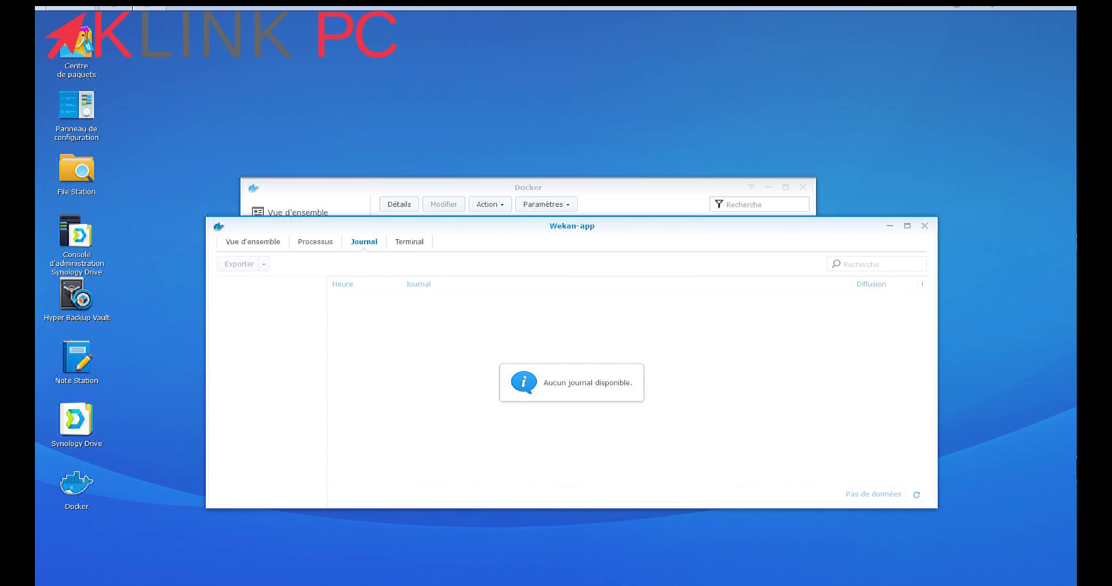
key(Escape)
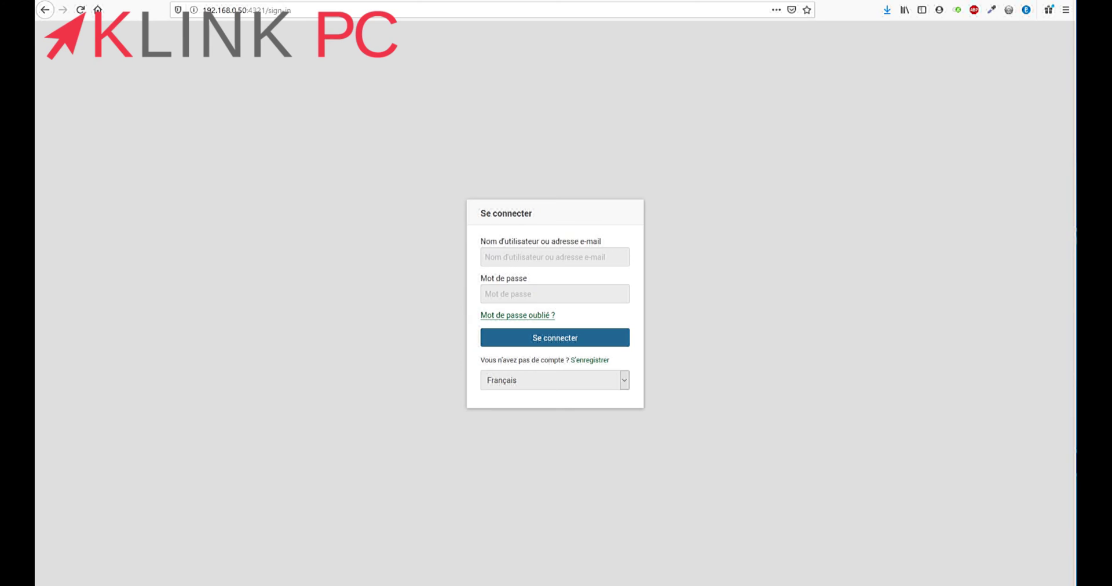
Sign up with a username, e-mail address and password, declining to save the login in the browser
key(Down)
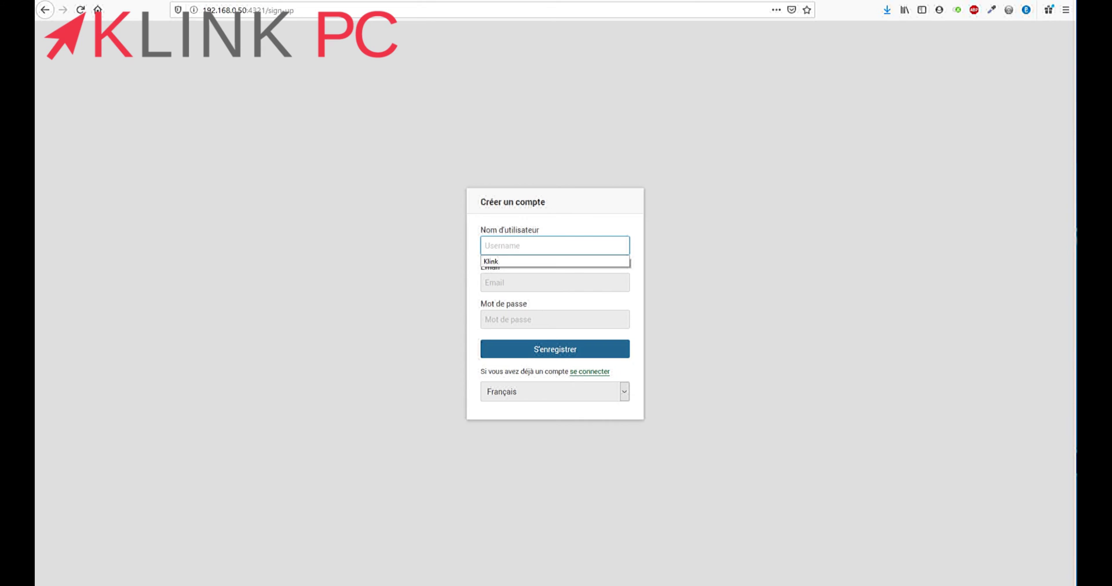
text(Klink PC)
key(Tab)
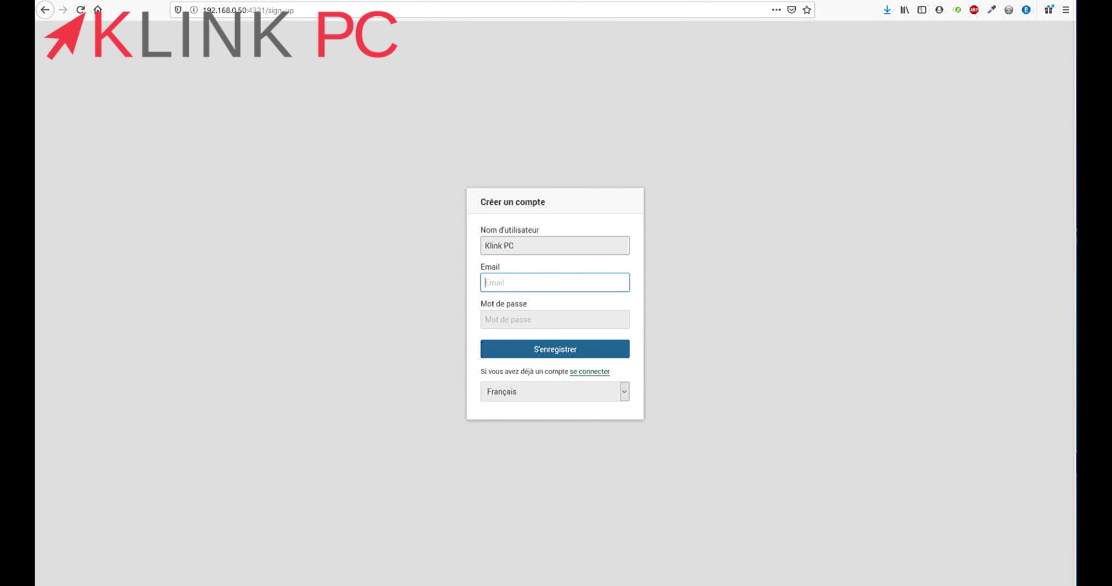
text(dfdffd@dffdf.fr)
key(Tab)
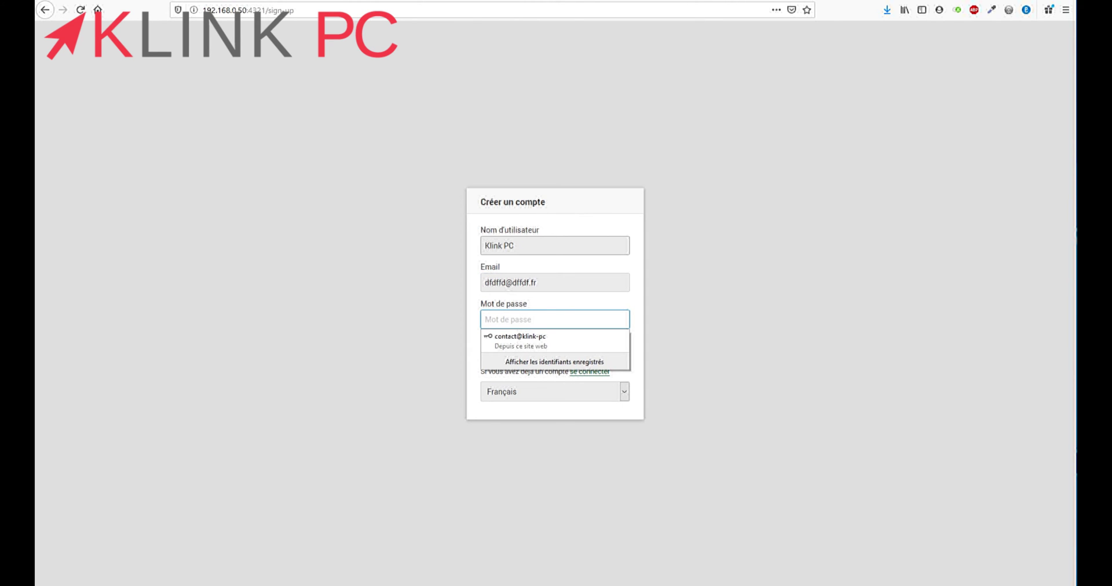
text(azerty123)
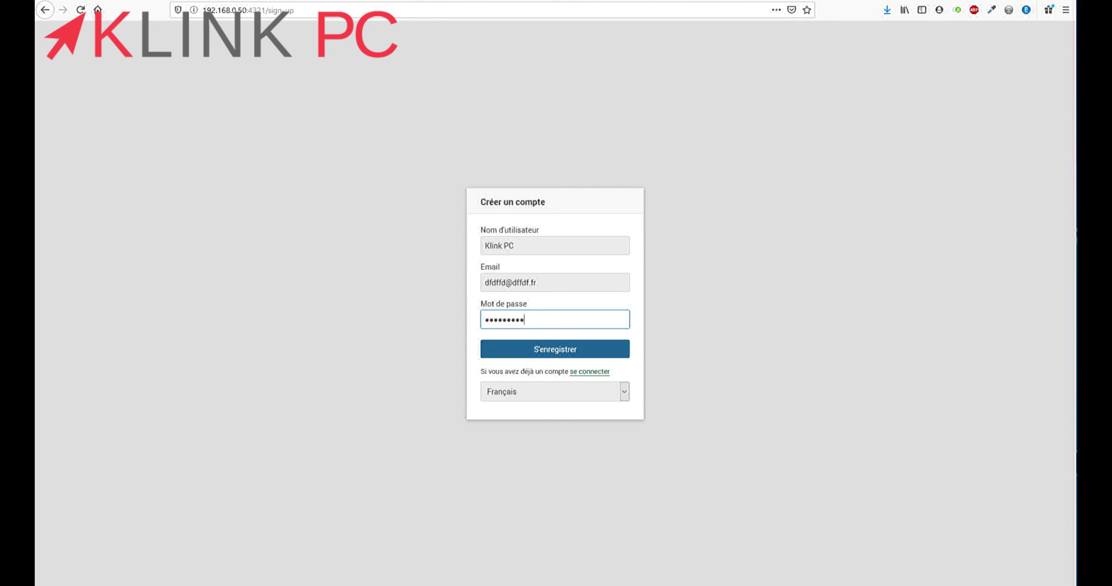
key(Return)
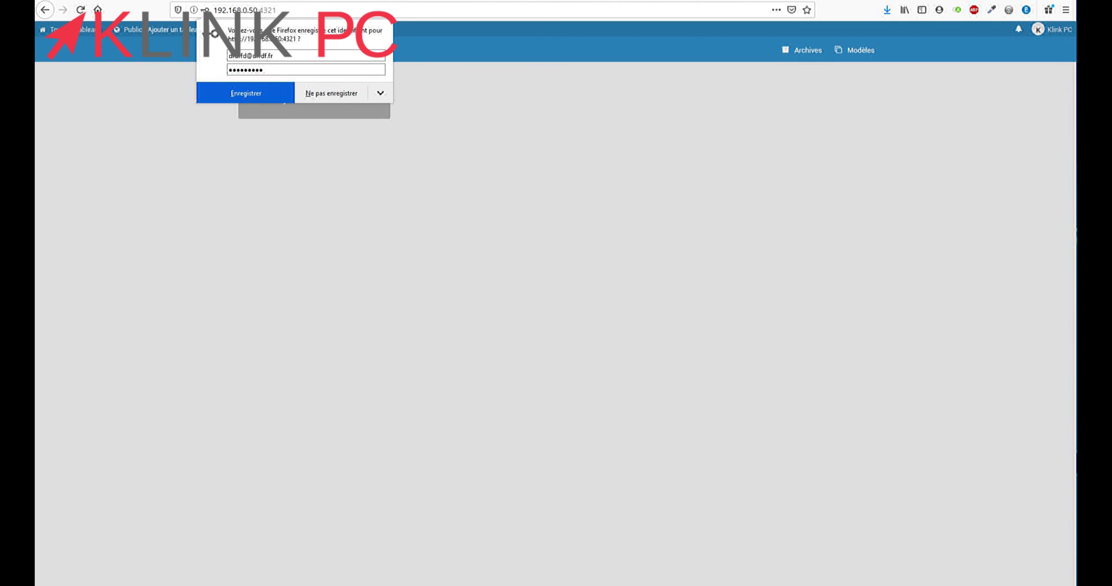
click(331, 94)
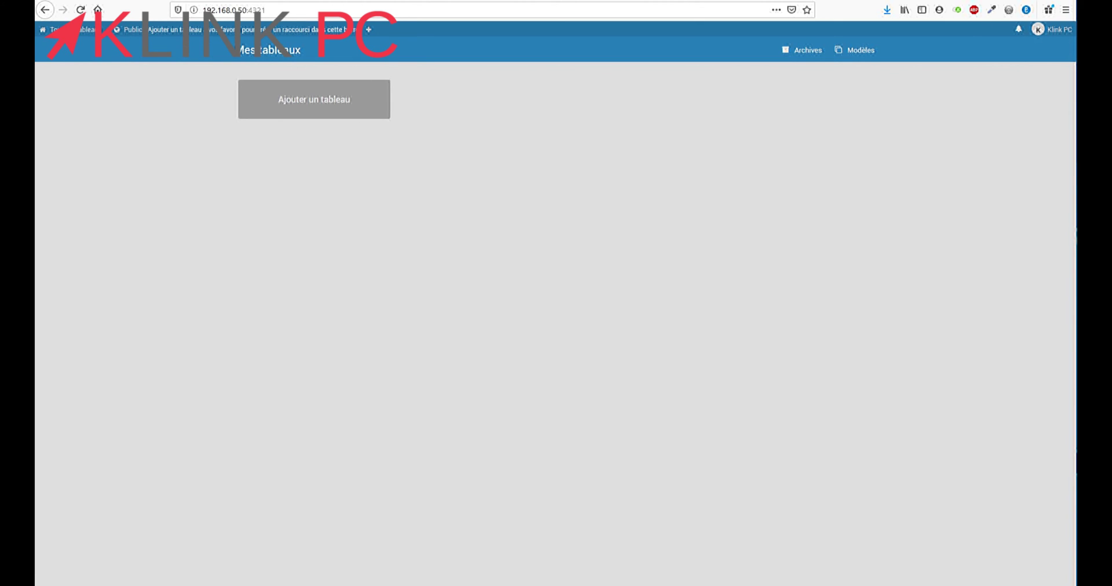
Open the administration panel and toggle disabling new registrations on, then back off
click(1051, 30)
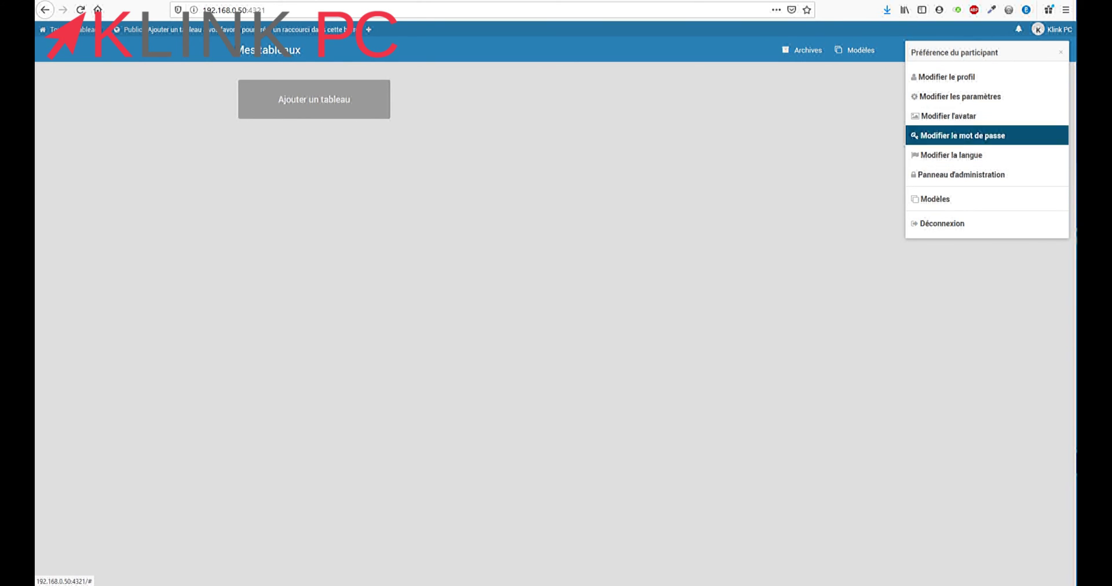
click(962, 174)
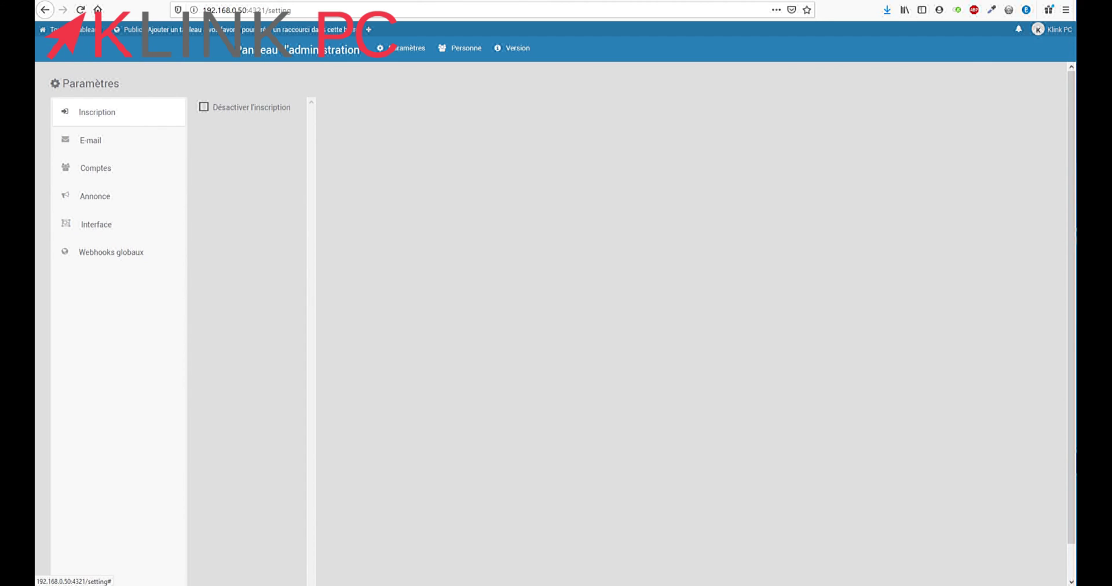
click(204, 106)
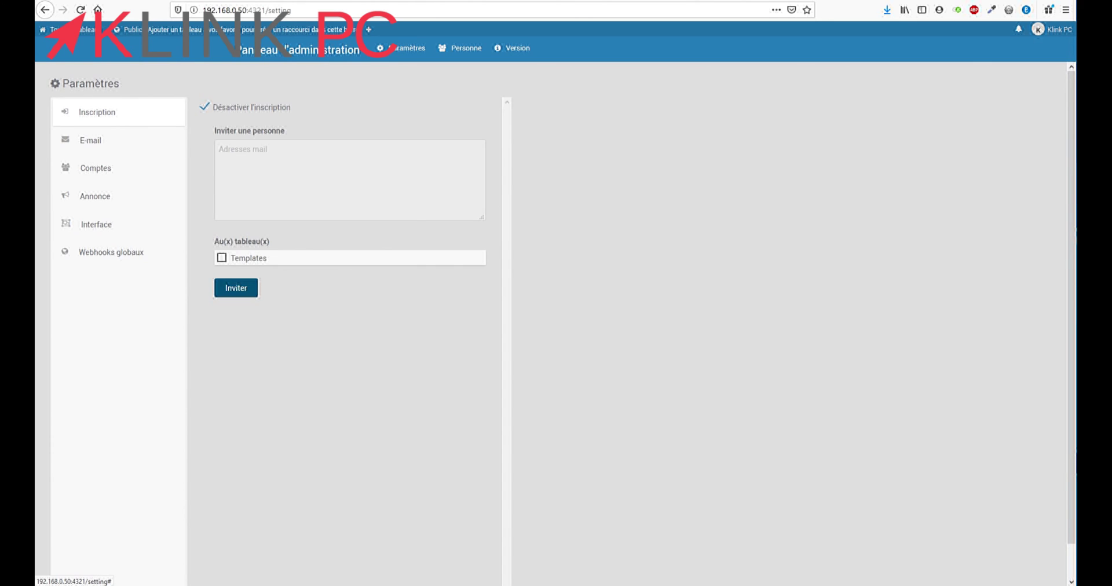
click(204, 106)
Look through the E-mail, Comptes, Annonce, Interface and Webhooks globaux settings, then return to Mes tableaux
click(91, 140)
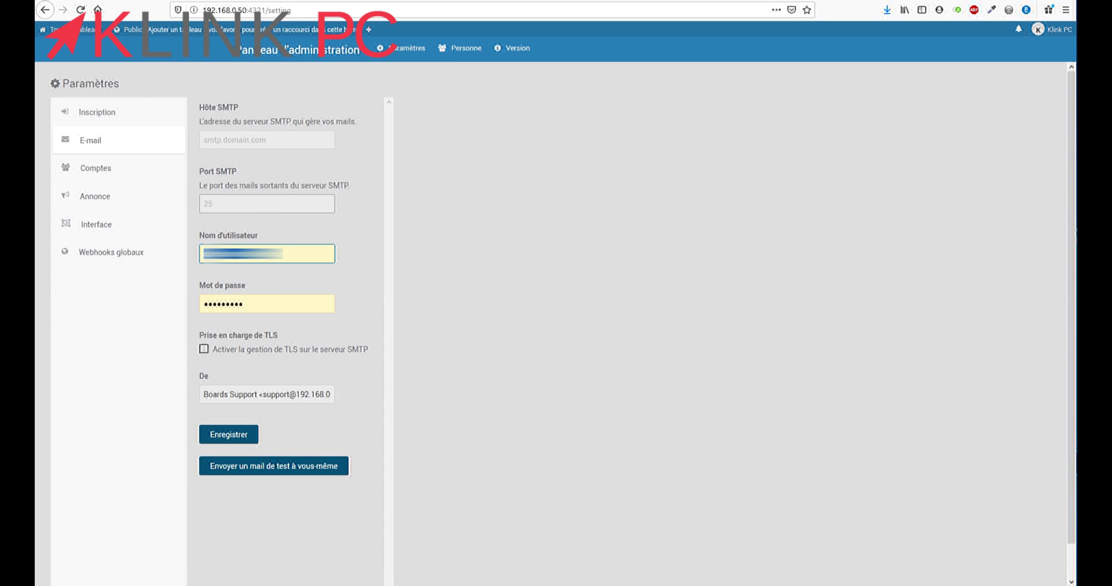
click(95, 168)
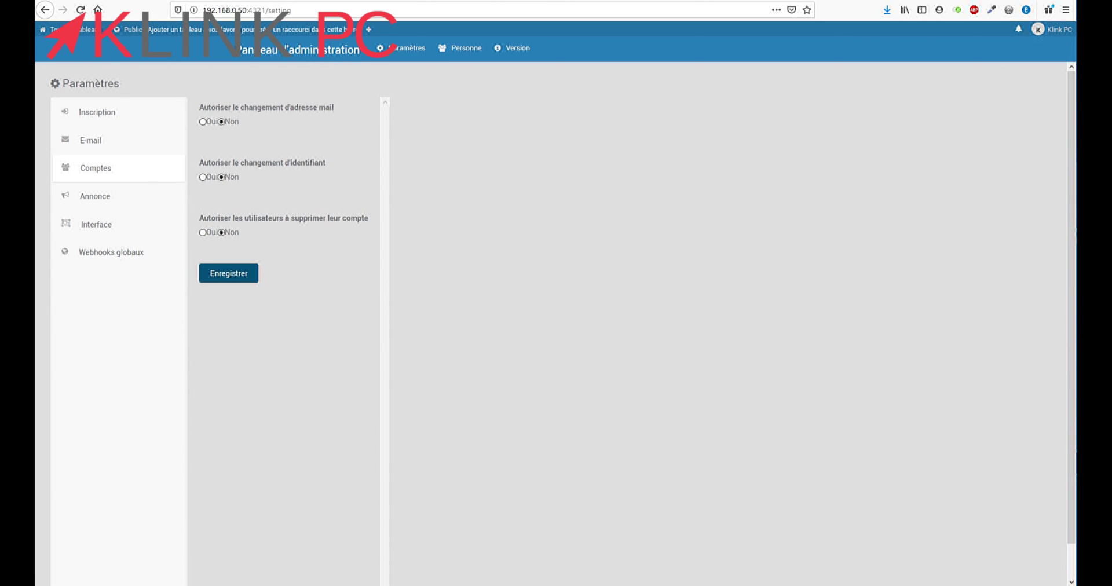
click(95, 196)
click(96, 224)
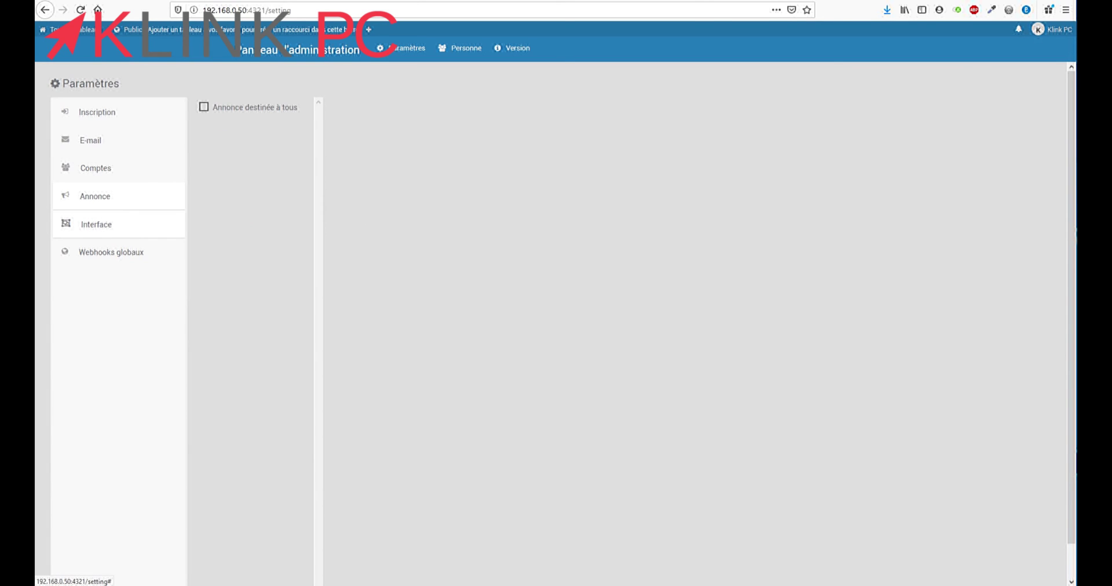
click(111, 252)
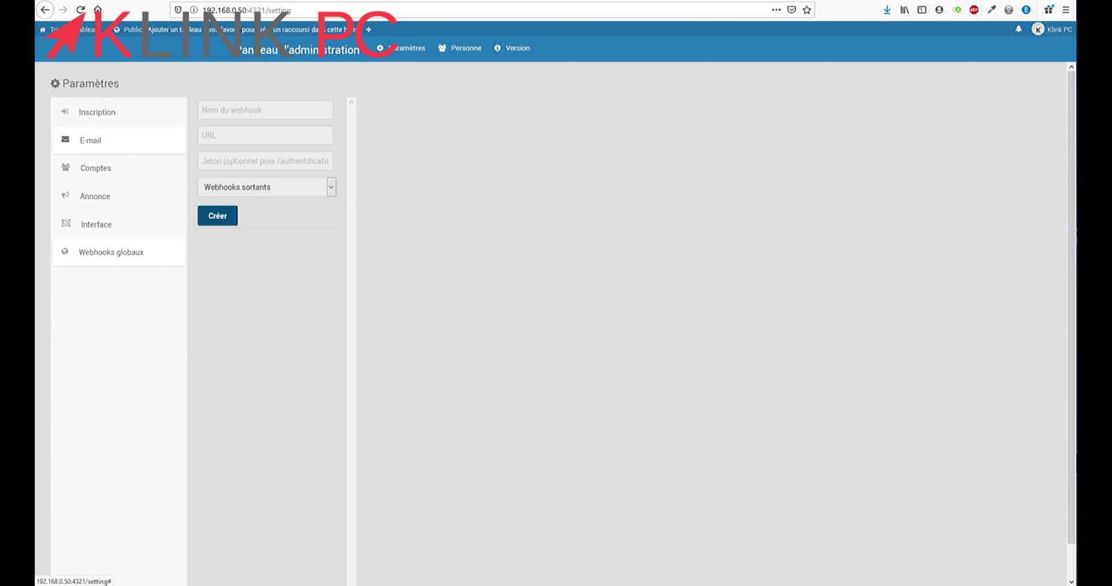
click(1051, 29)
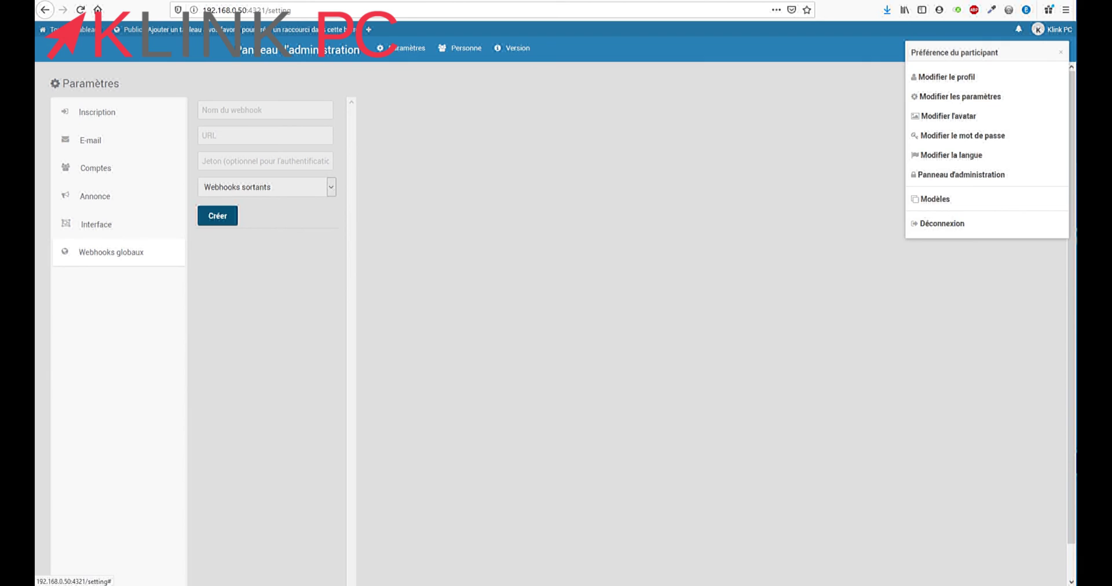
key(Escape)
click(81, 29)
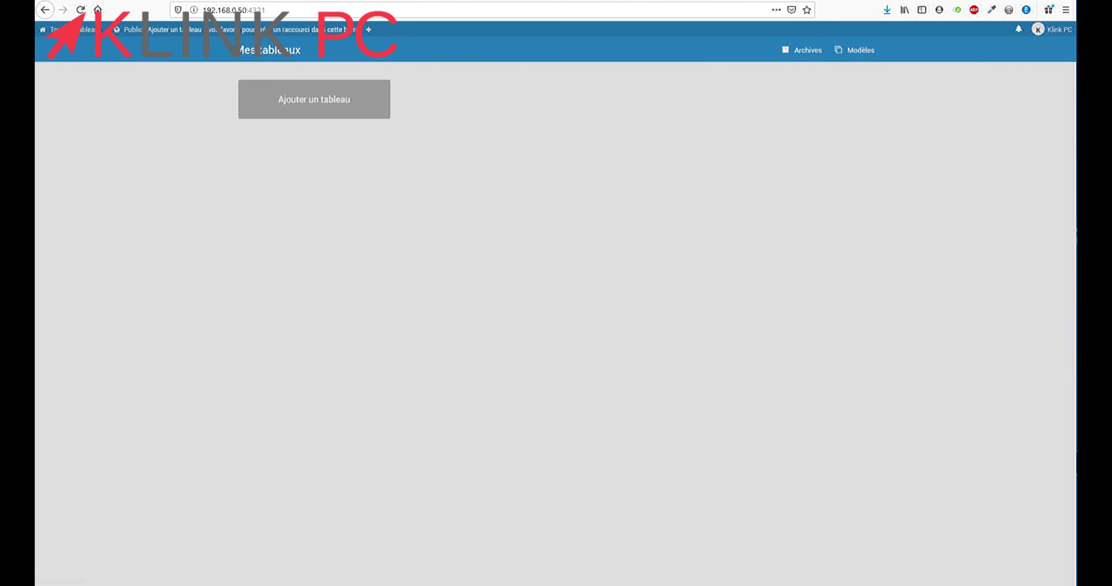
Create the private board 'todo', after cancelling a first attempt that was set to public
click(314, 99)
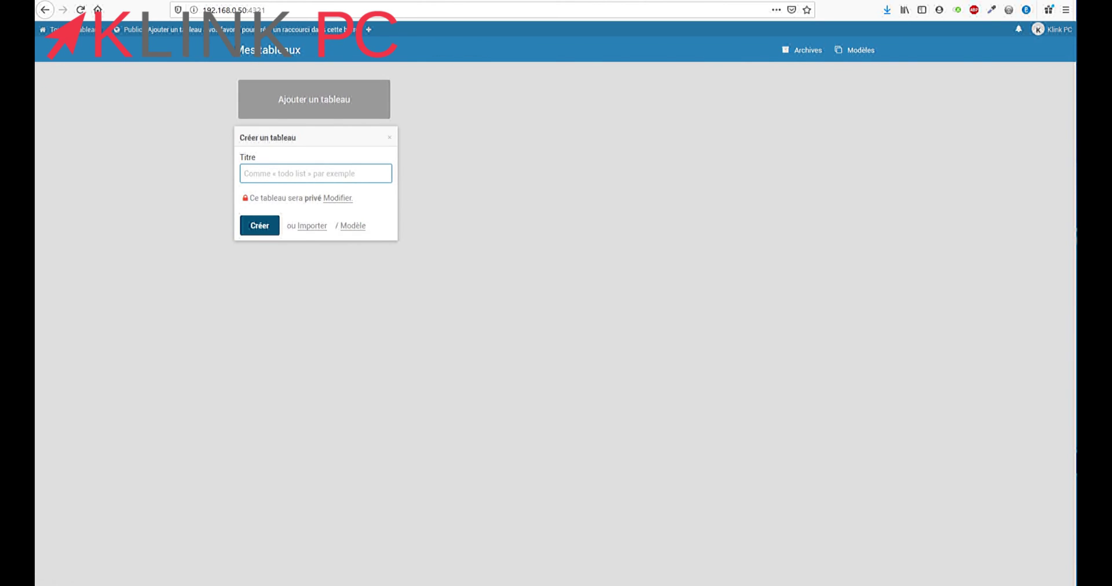
text(odo)
click(337, 198)
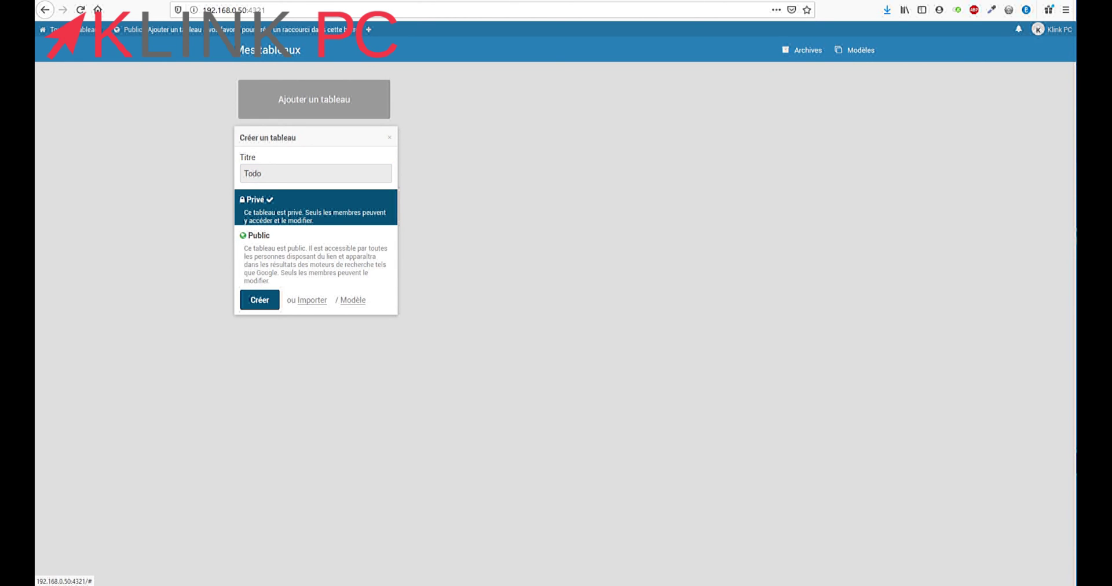
click(255, 235)
key(Escape)
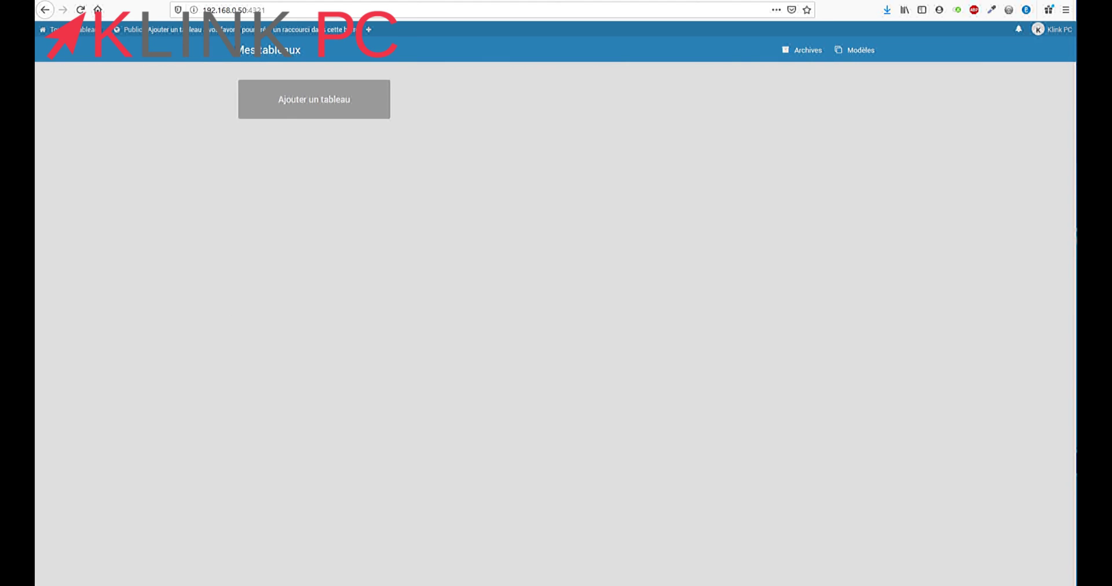
click(314, 99)
text(todo)
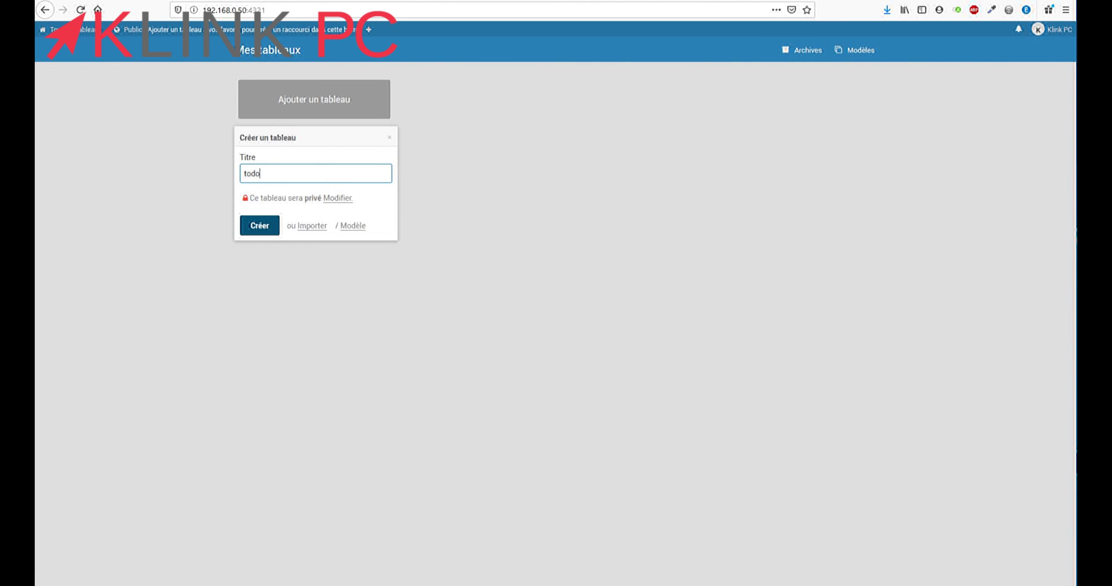
key(Return)
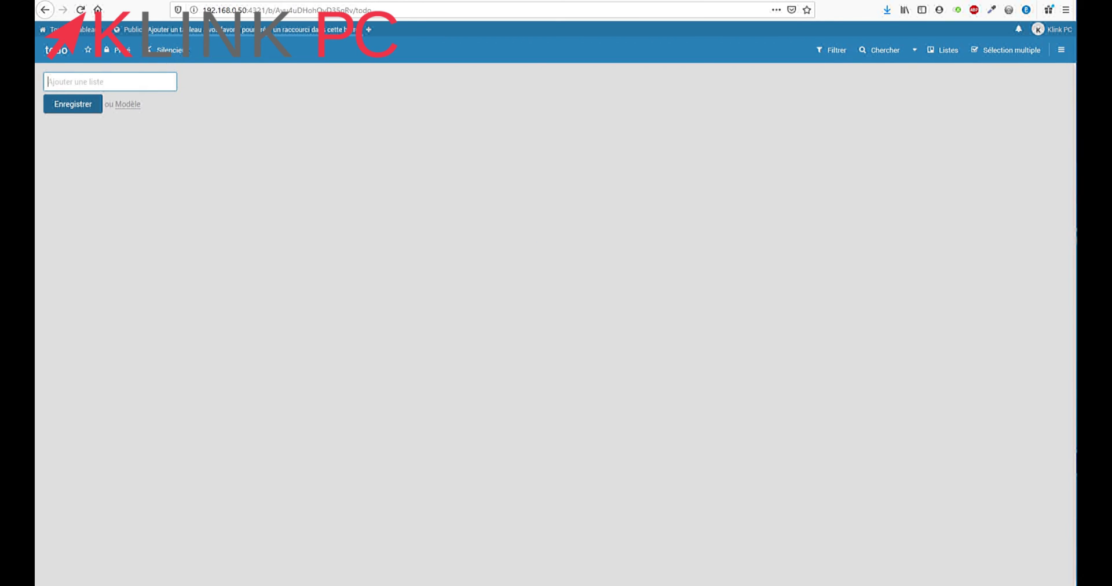
Add the lists 'urgent' and 'à faire' to the board
text(urgent)
key(Return)
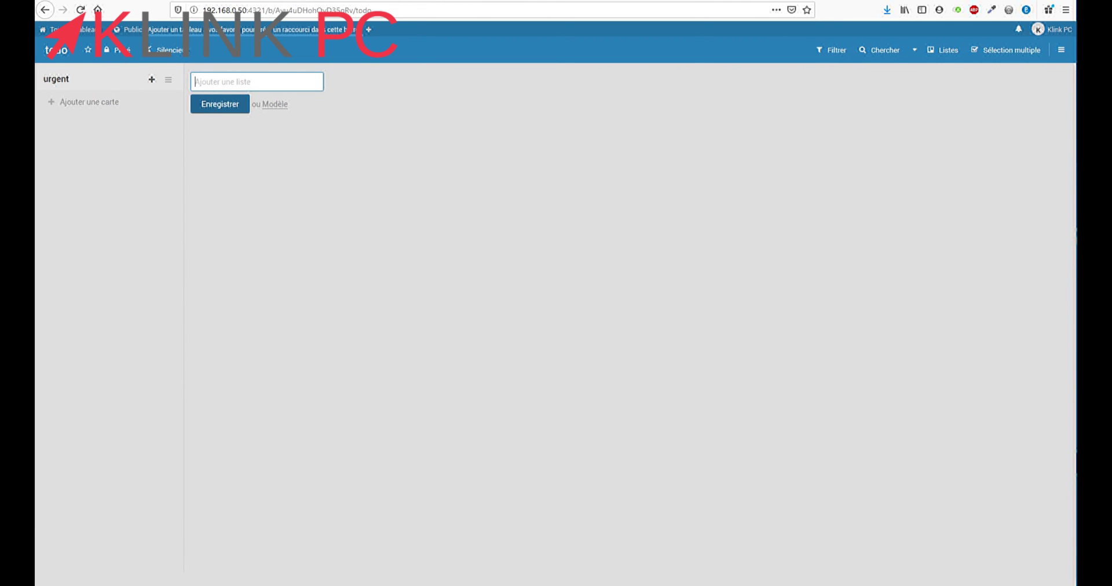
text(a faire)
key(BackSpace)
key(BackSpace)
key(BackSpace)
key(BackSpace)
key(BackSpace)
key(BackSpace)
key(BackSpace)
text(à faire)
key(Return)
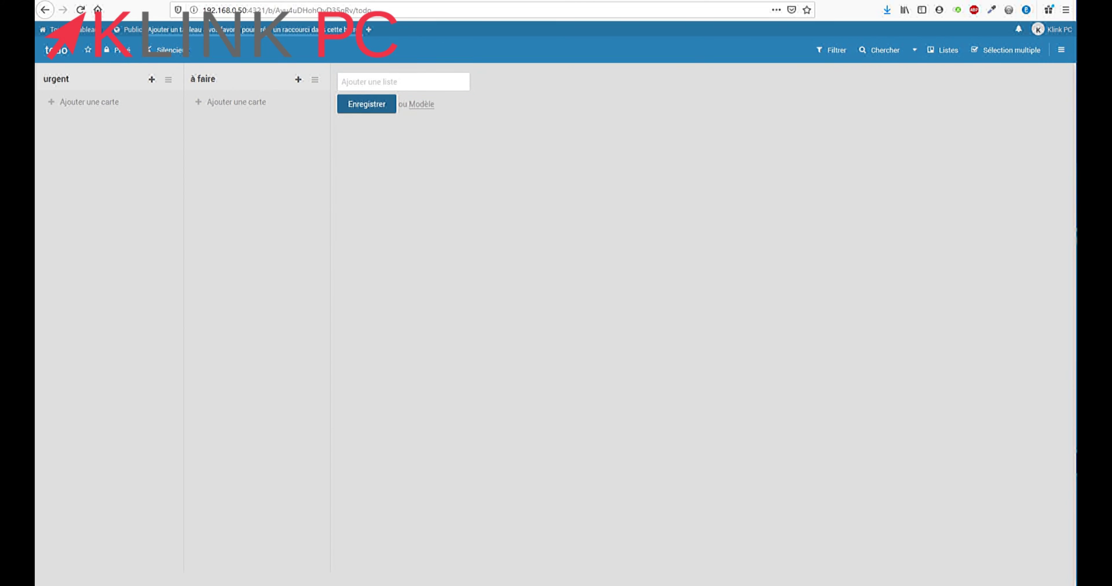
Add a 'liste de cours' card to the urgent list and open it
click(152, 79)
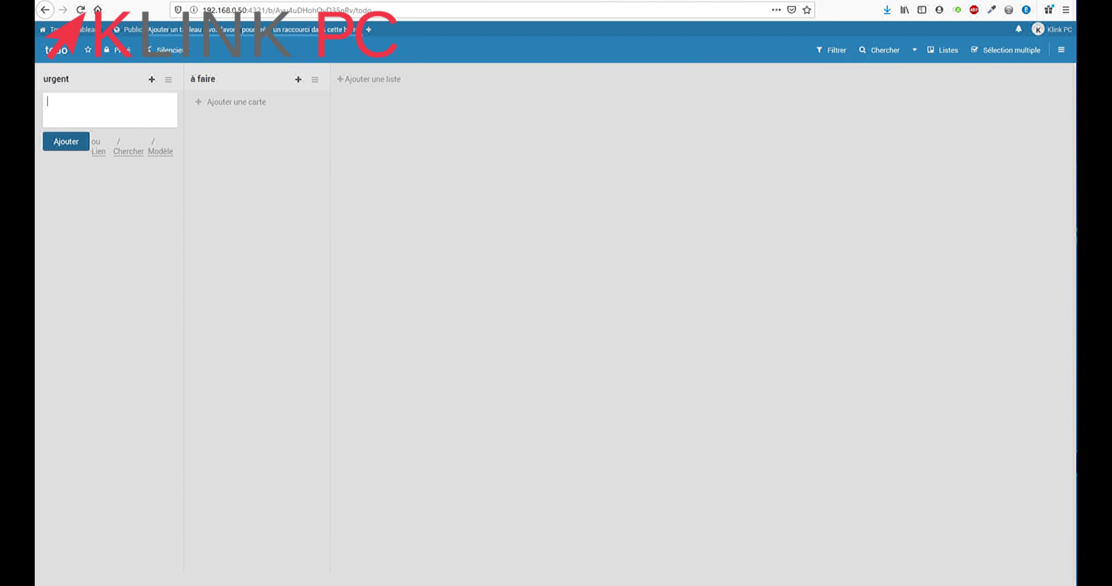
text(liste de cours)
key(Return)
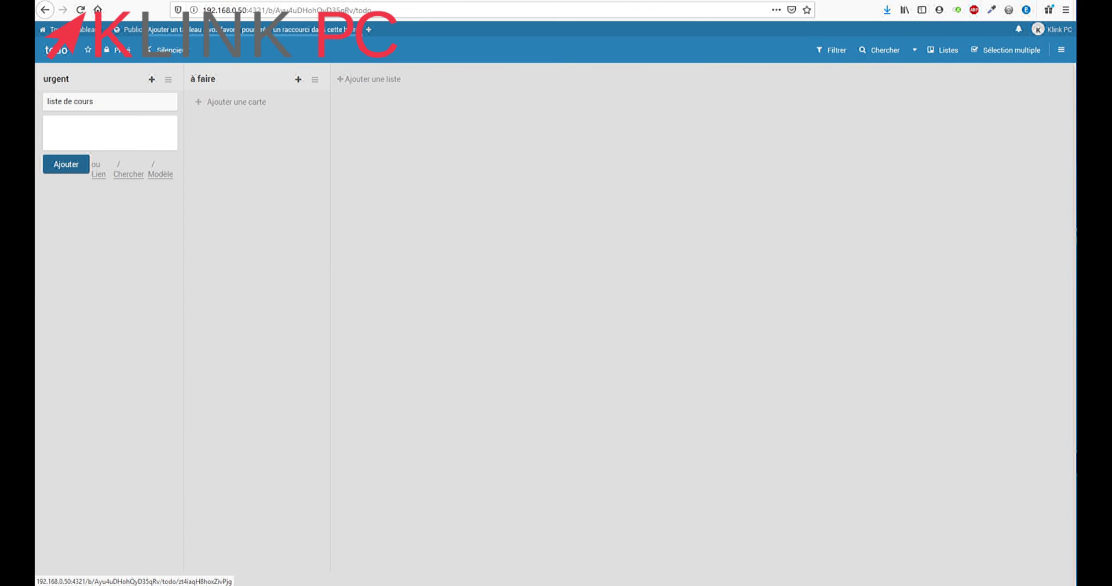
click(92, 101)
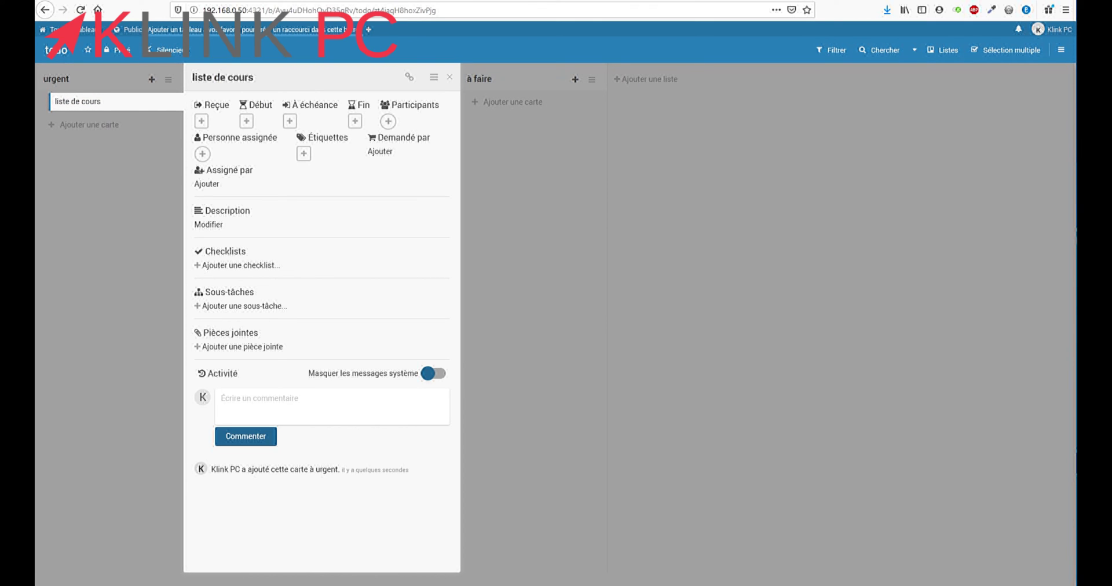
Add a checklist 'liste de course' with a first item 'fairne'
click(241, 265)
text(liste de)
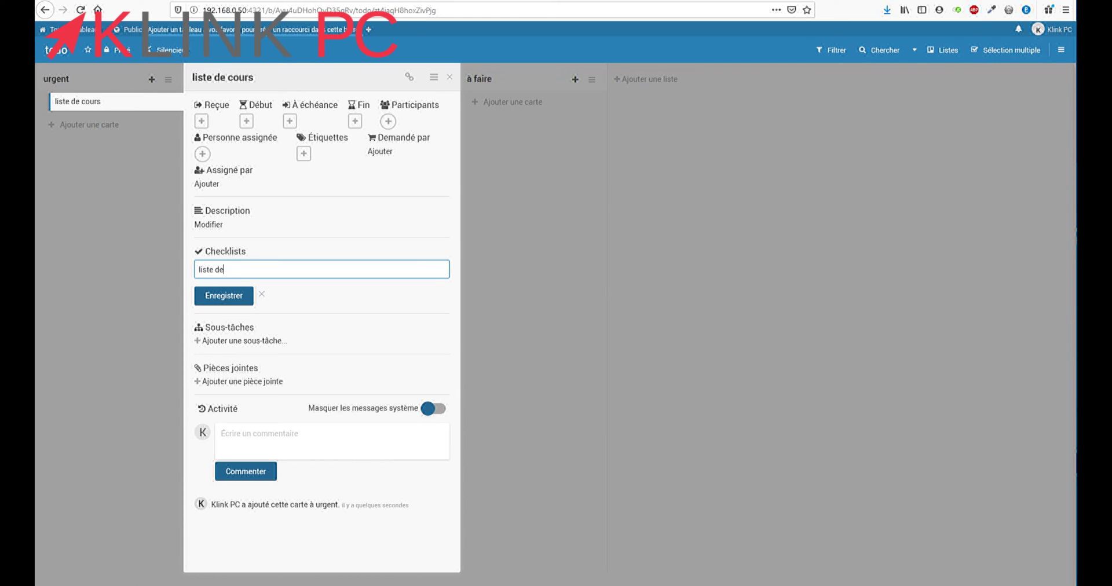
text( course)
key(Return)
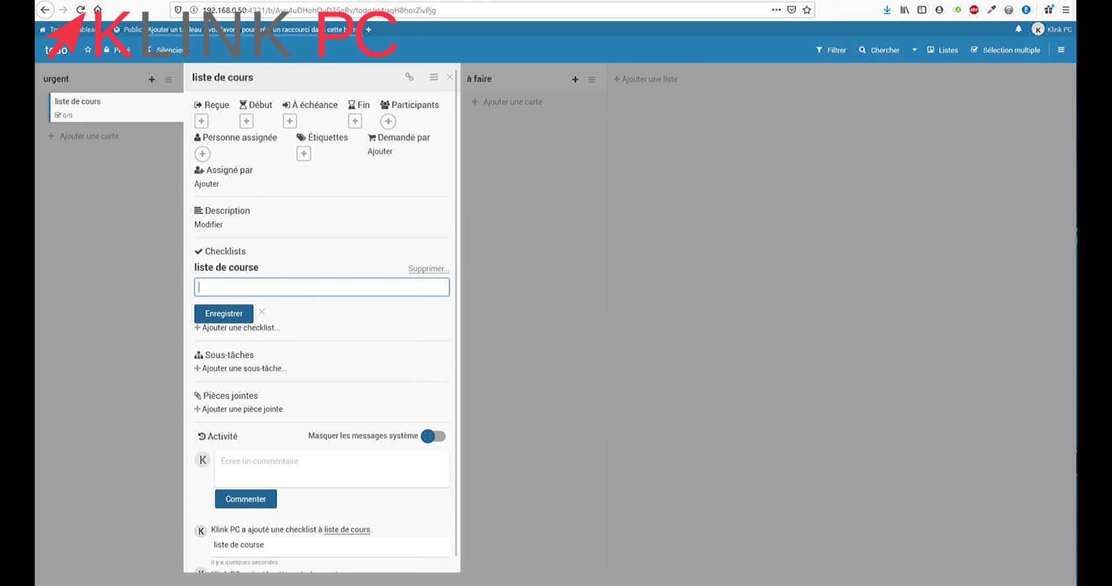
text(fairne)
key(Return)
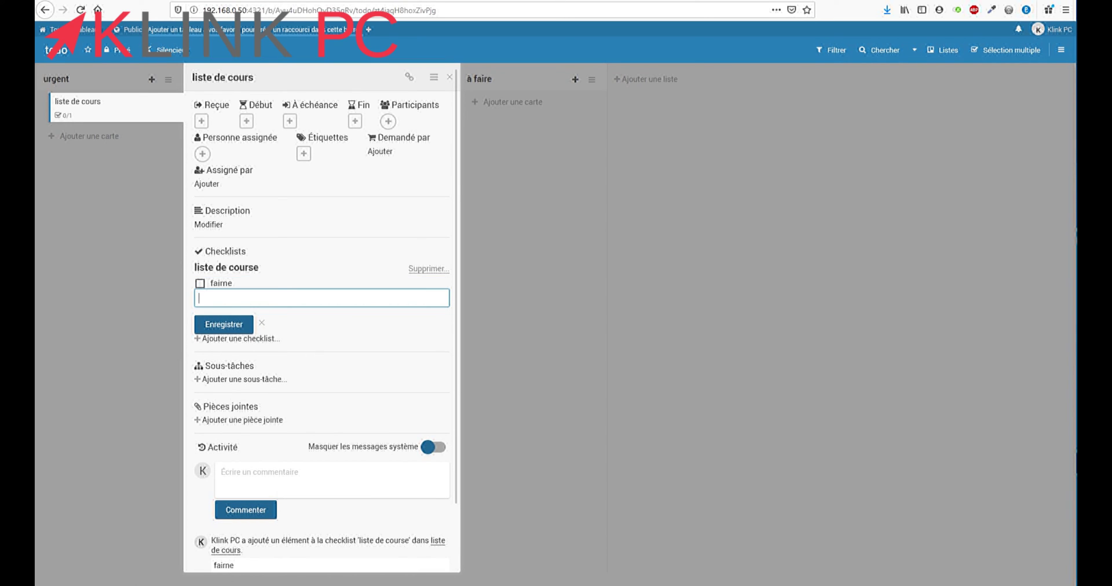
Correct the item to 'farine' and add 'sel' as a second item
click(220, 283)
key(BackSpace)
key(BackSpace)
key(BackSpace)
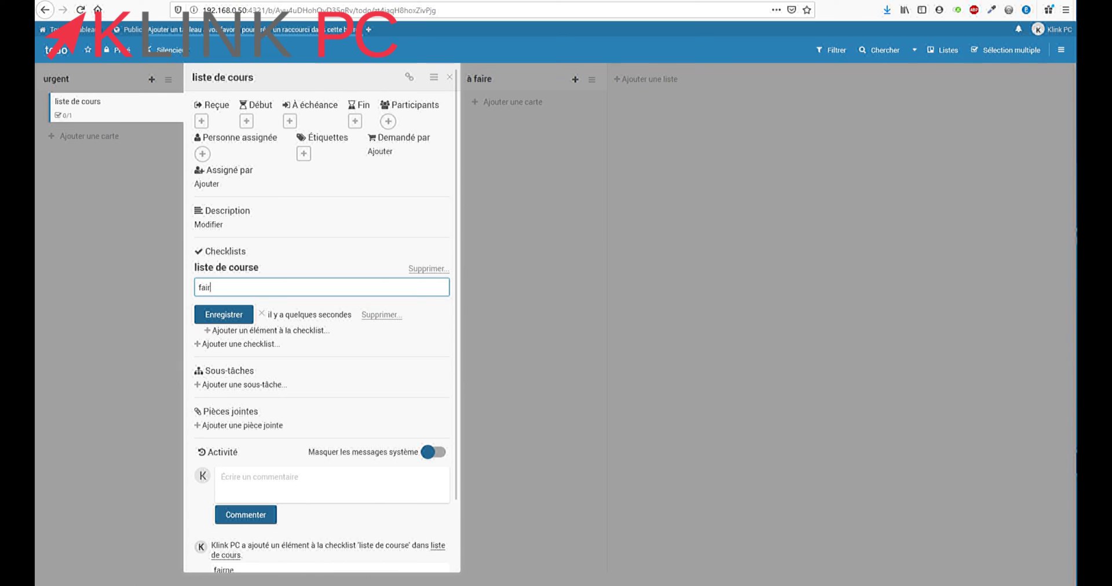
text(rine)
key(Return)
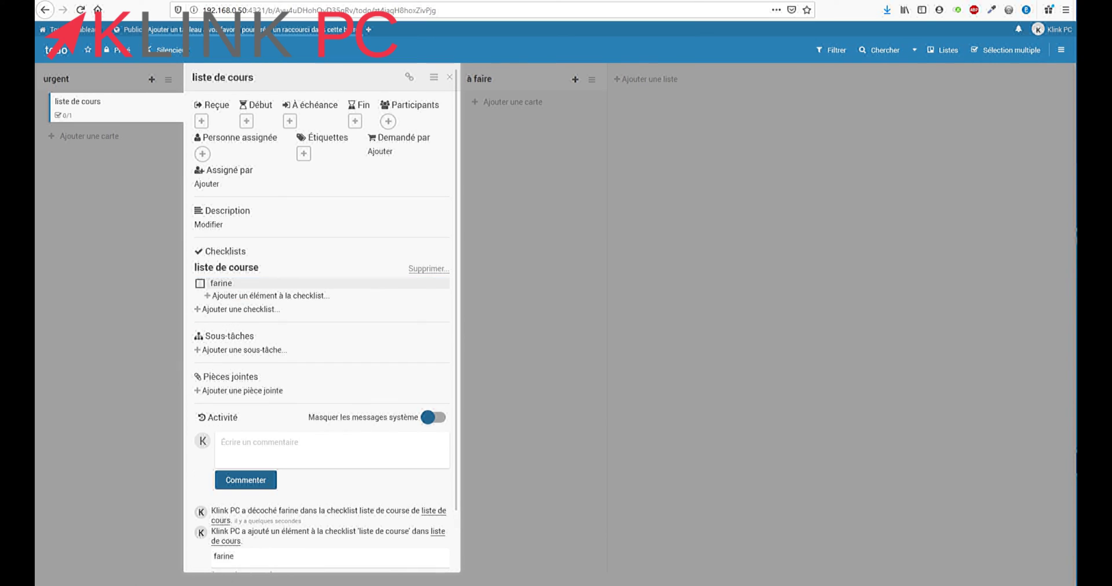
click(266, 296)
text(sel)
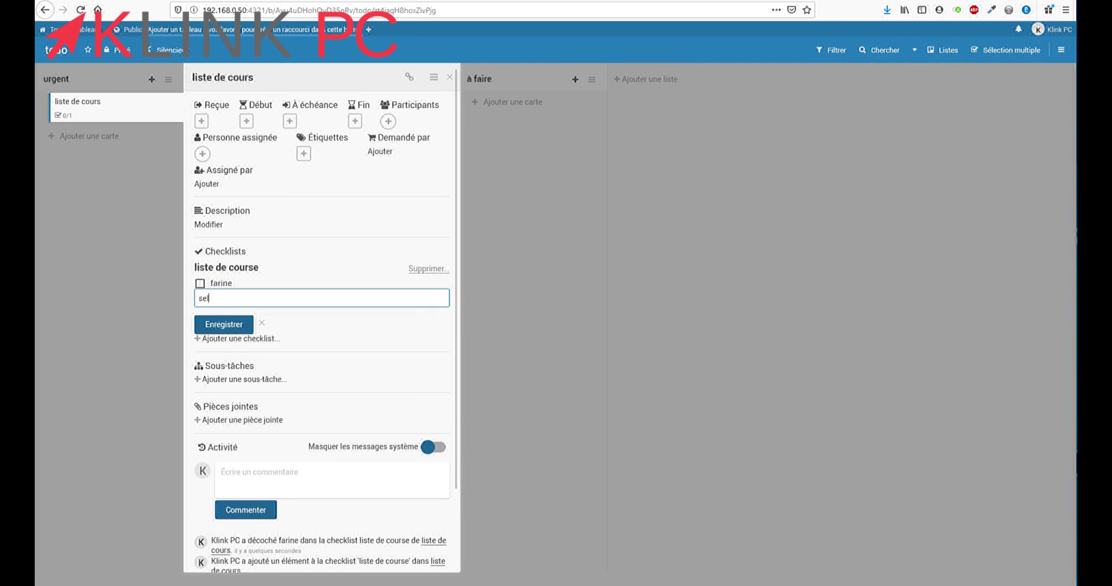
key(Return)
Tick farine off as done, then reopen the card and show its available labels
key(Escape)
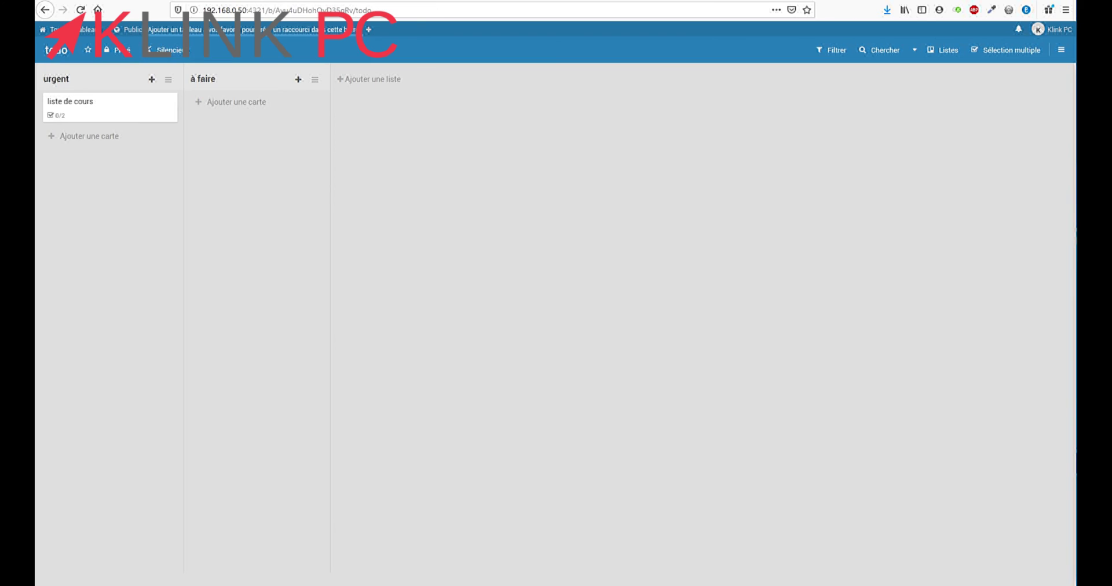
click(110, 108)
click(200, 283)
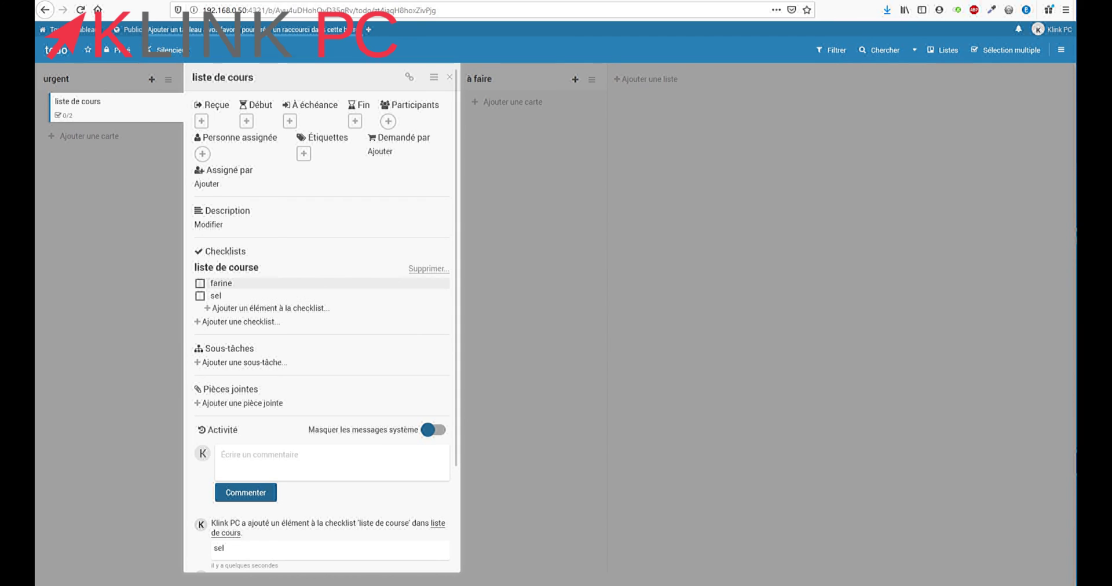
key(Escape)
click(110, 107)
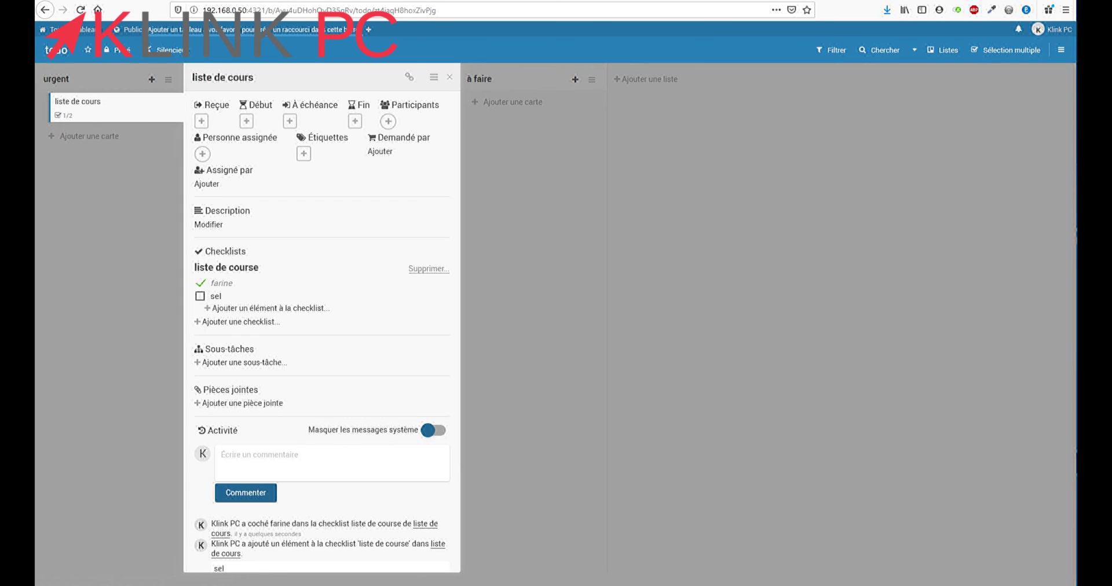
click(222, 283)
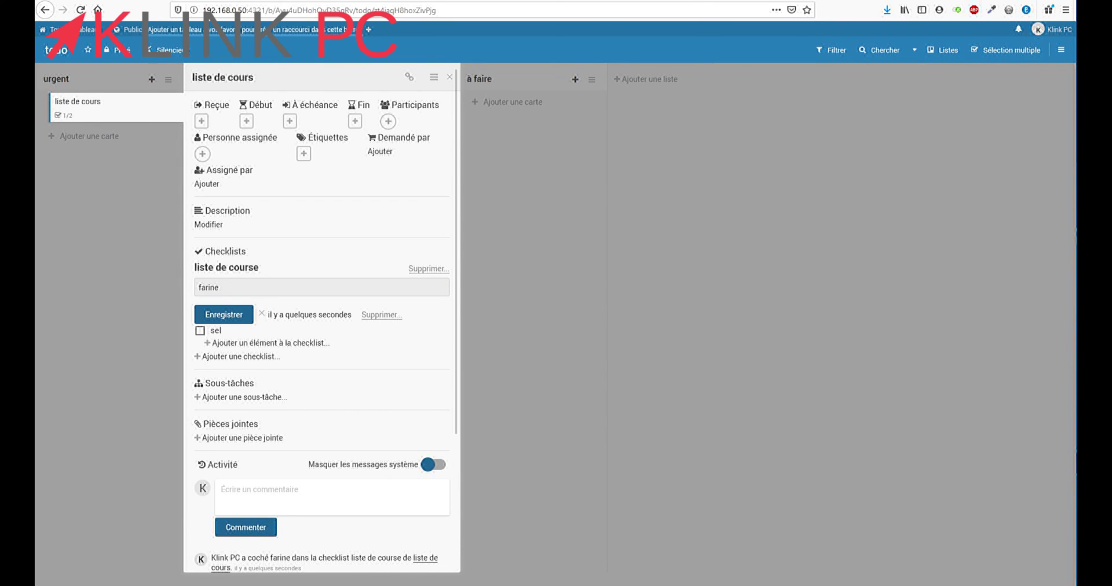
click(304, 153)
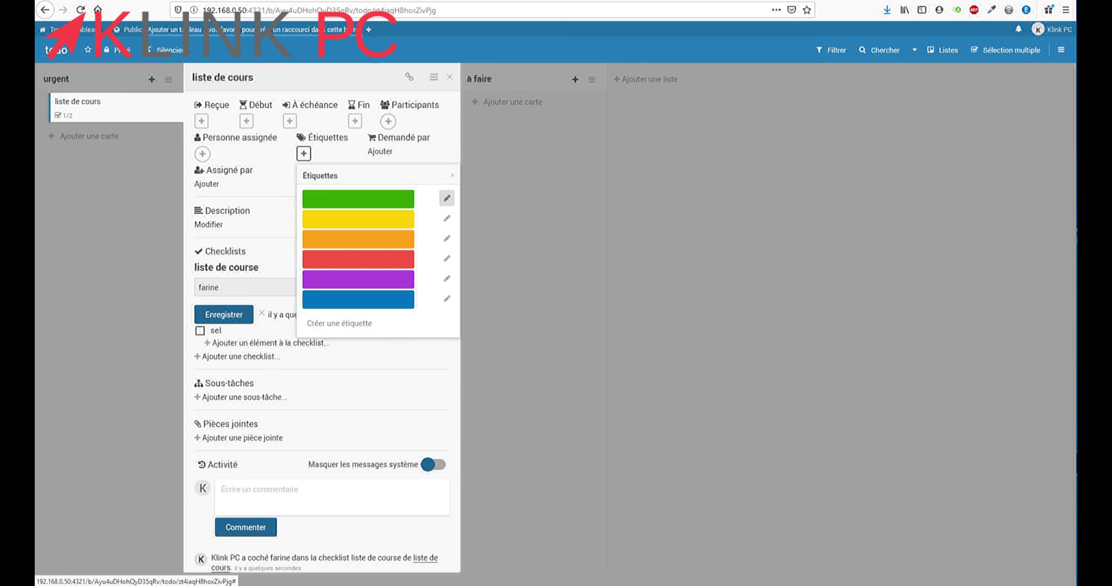
Rename the green label 'ok' and the yellow 'passable', then tag the card with passable
click(447, 198)
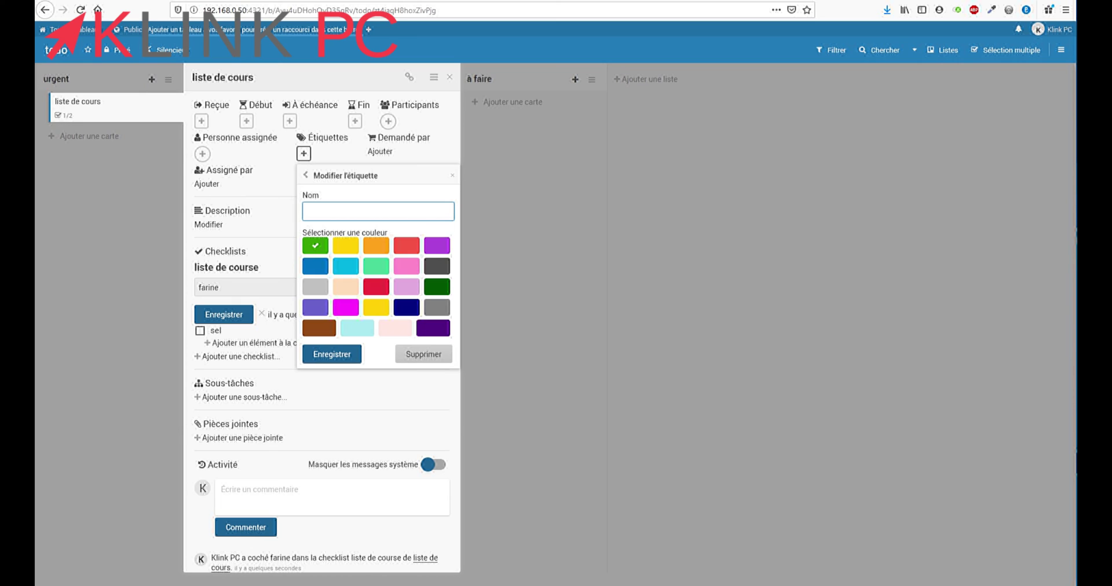
text(ok)
key(Return)
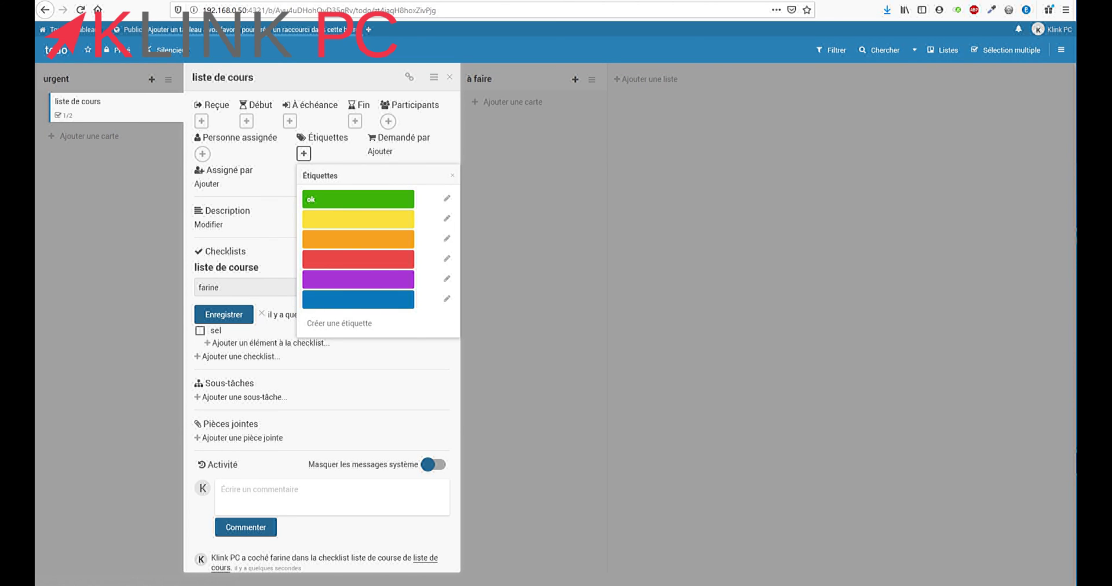
click(446, 218)
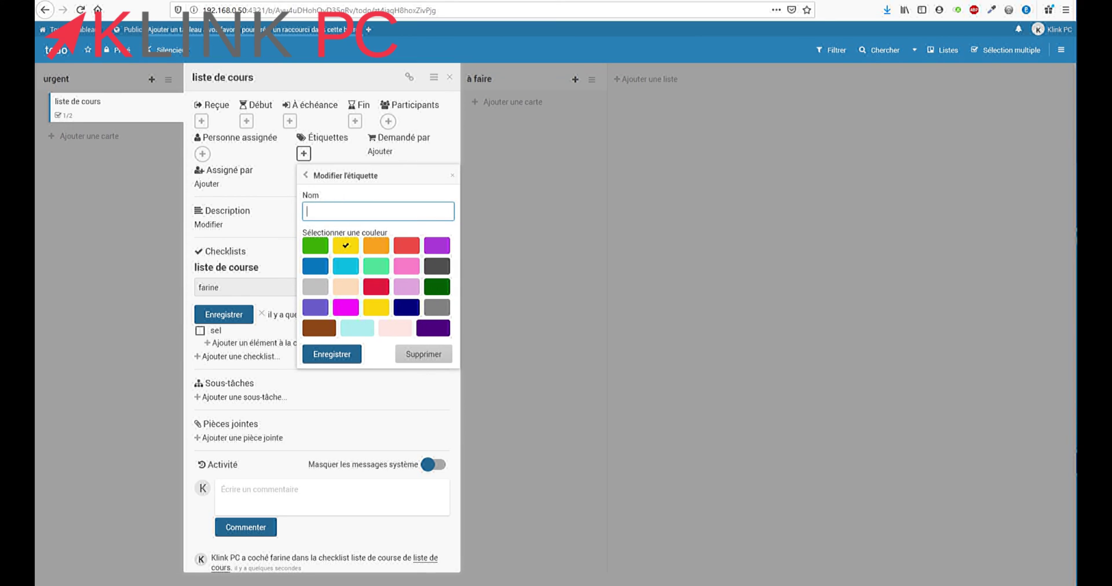
text(passable)
key(Return)
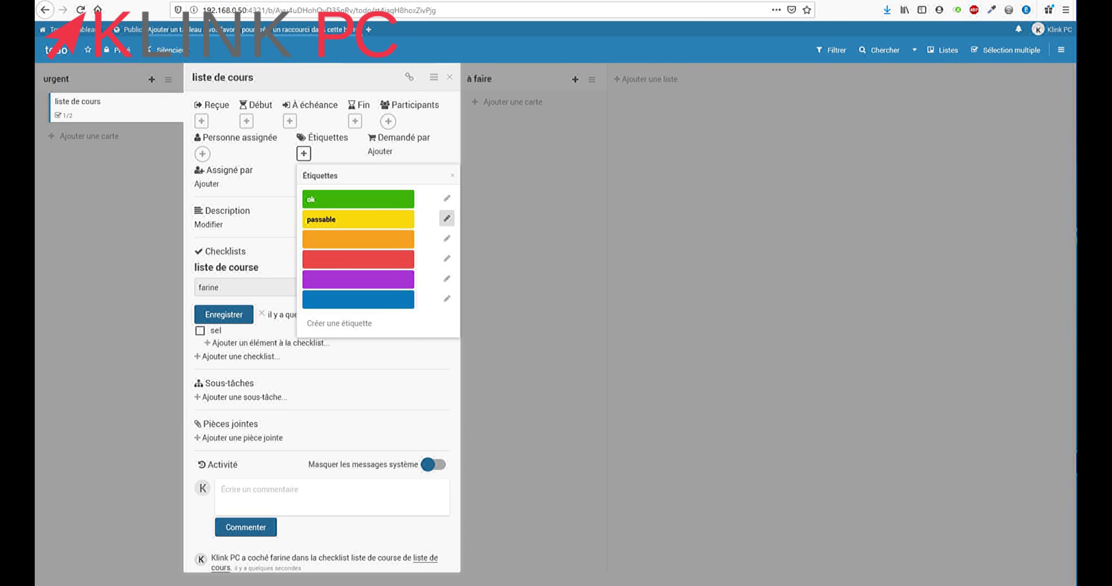
click(357, 219)
key(Escape)
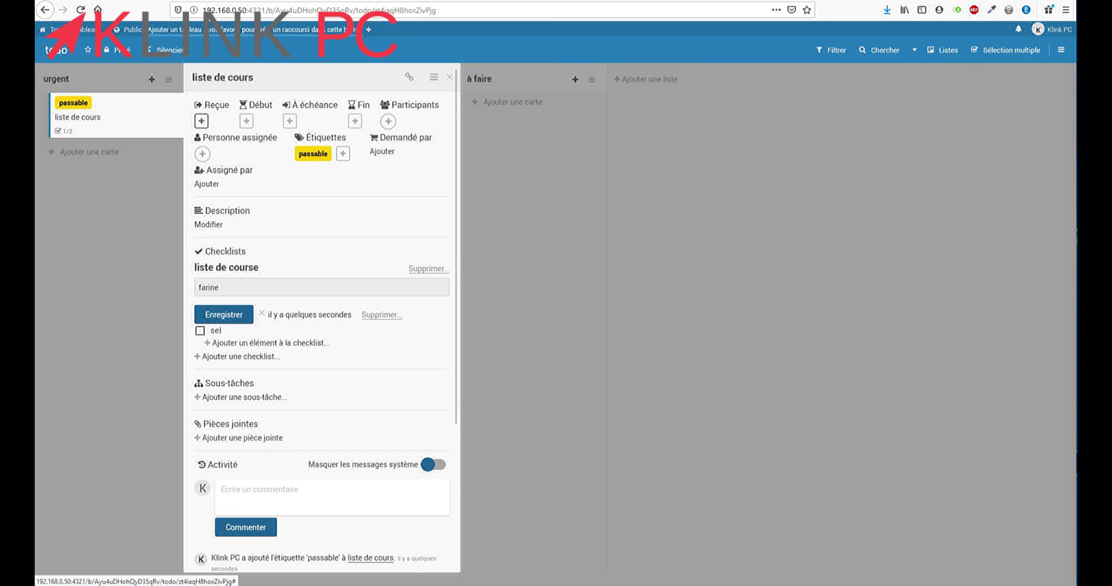
key(Escape)
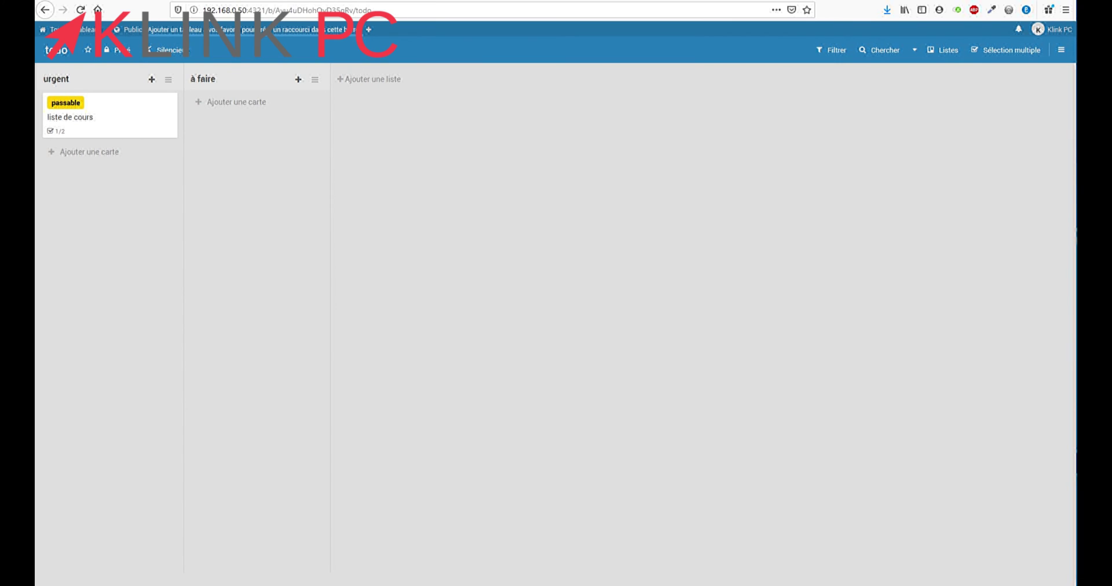
Open the board's side panel from the top-right menu
click(1052, 29)
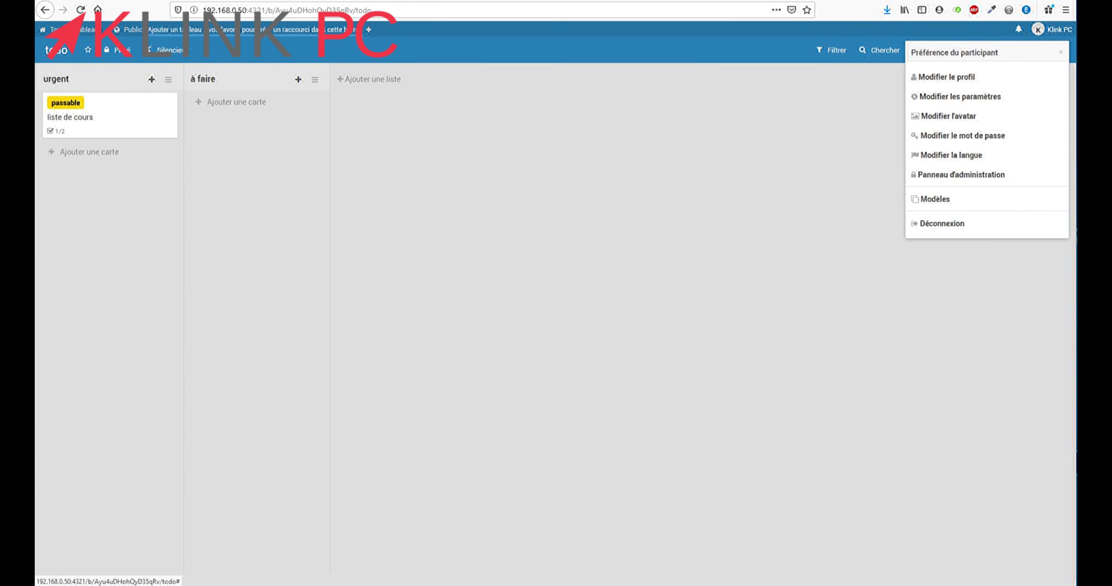
key(Escape)
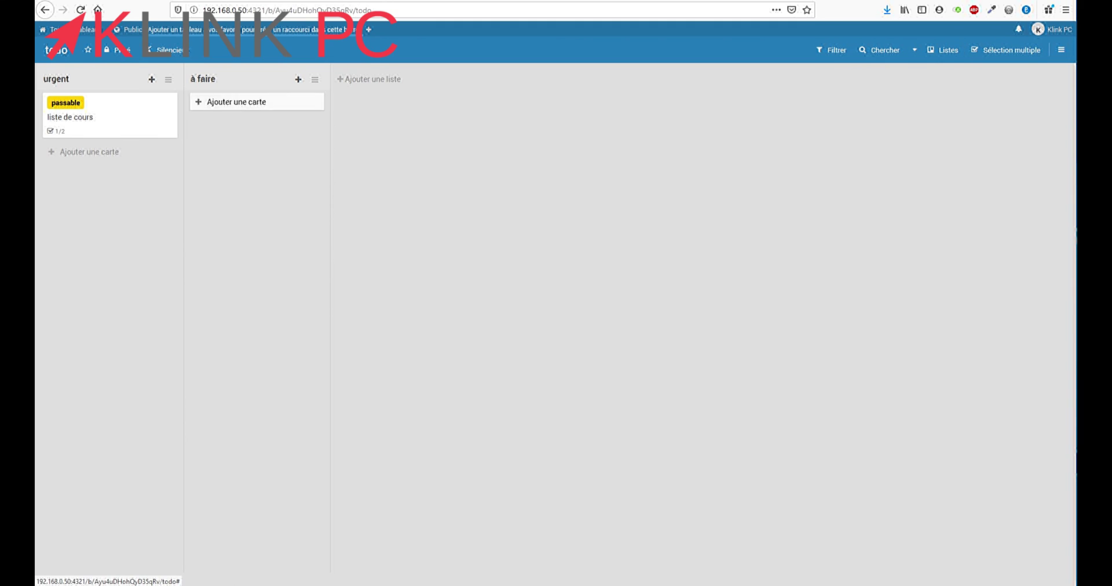
click(1062, 50)
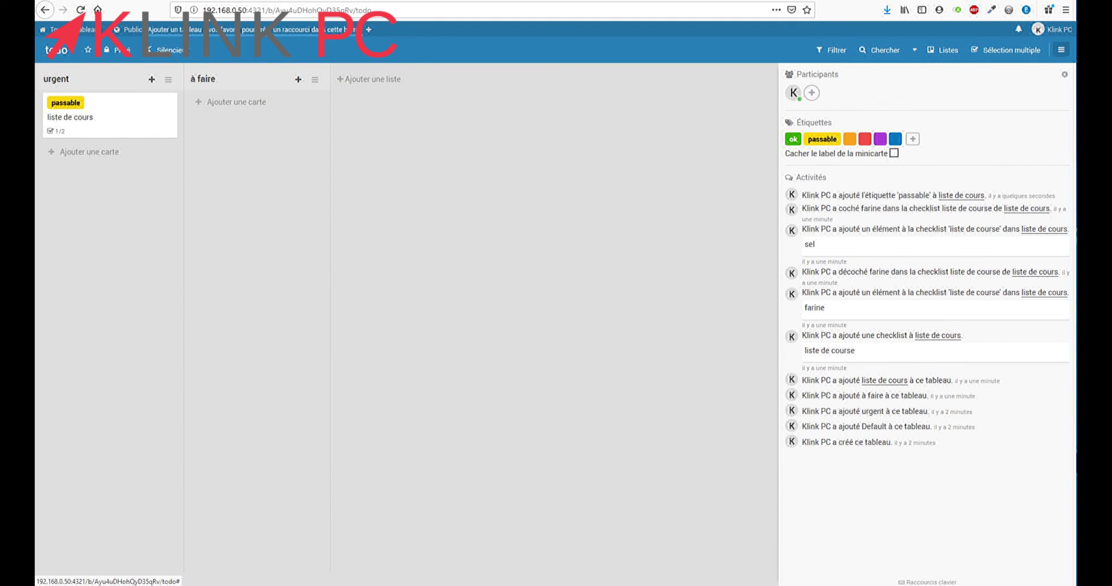
Search for participant 'toto' to invite, then dismiss the invitation popup
click(811, 93)
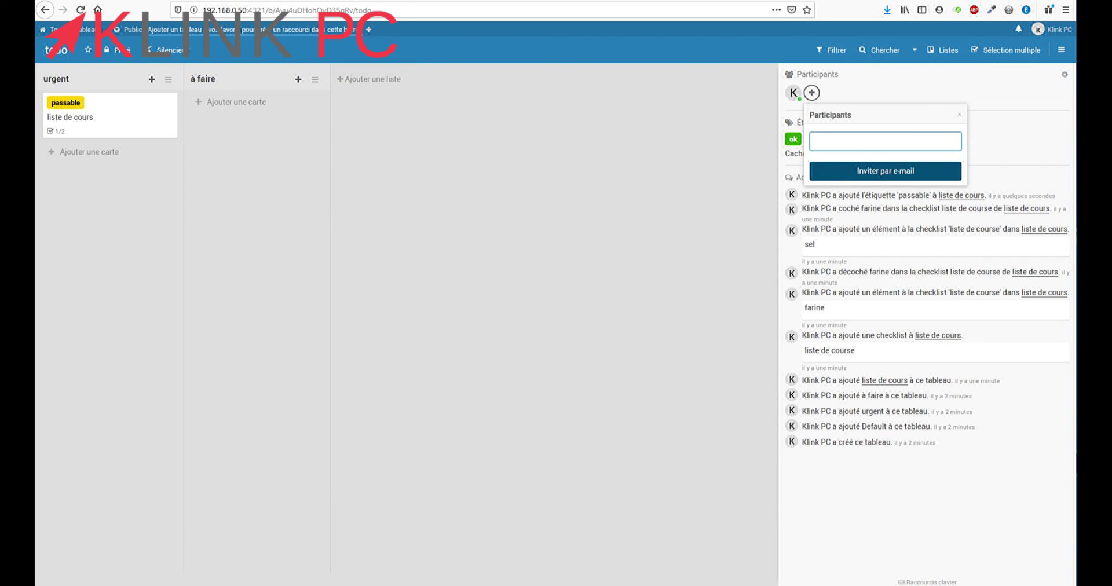
text(tott)
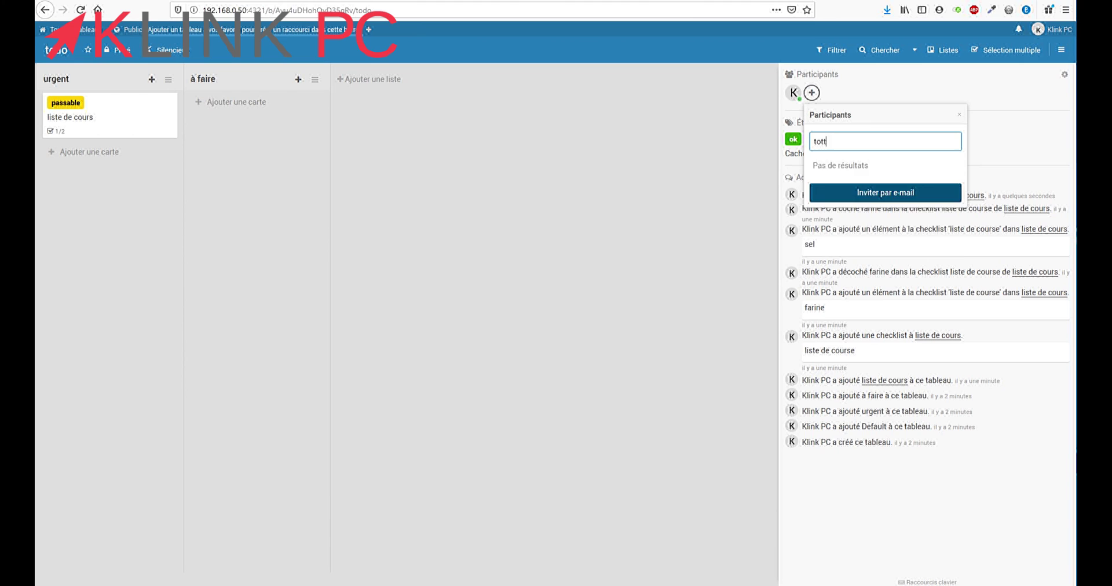
key(BackSpace)
text(o)
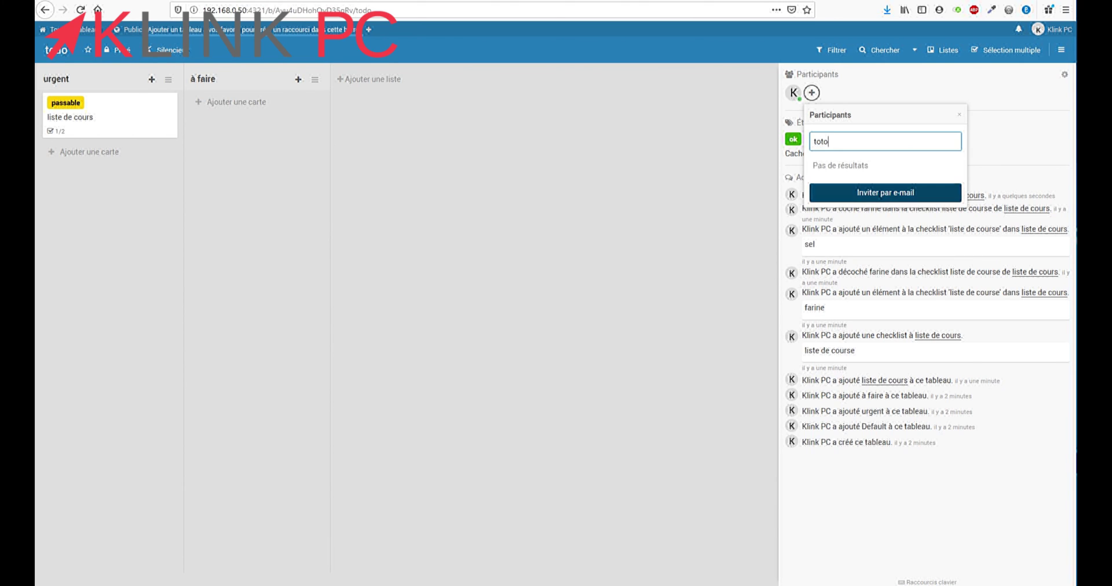
key(Escape)
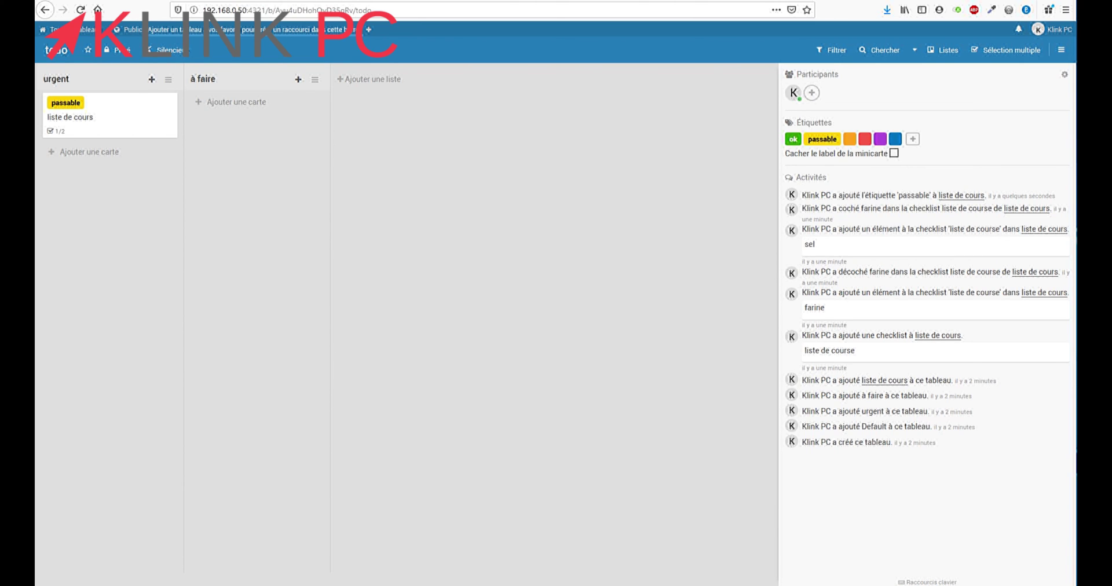
Add your own account as participant on the liste de cours card, then close the card details
click(87, 117)
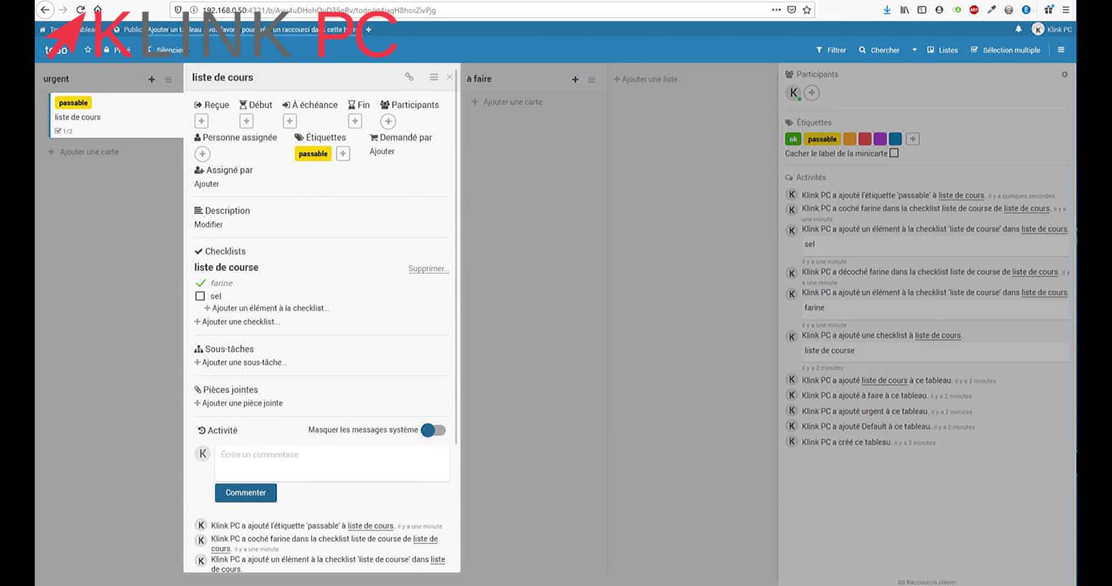
click(388, 121)
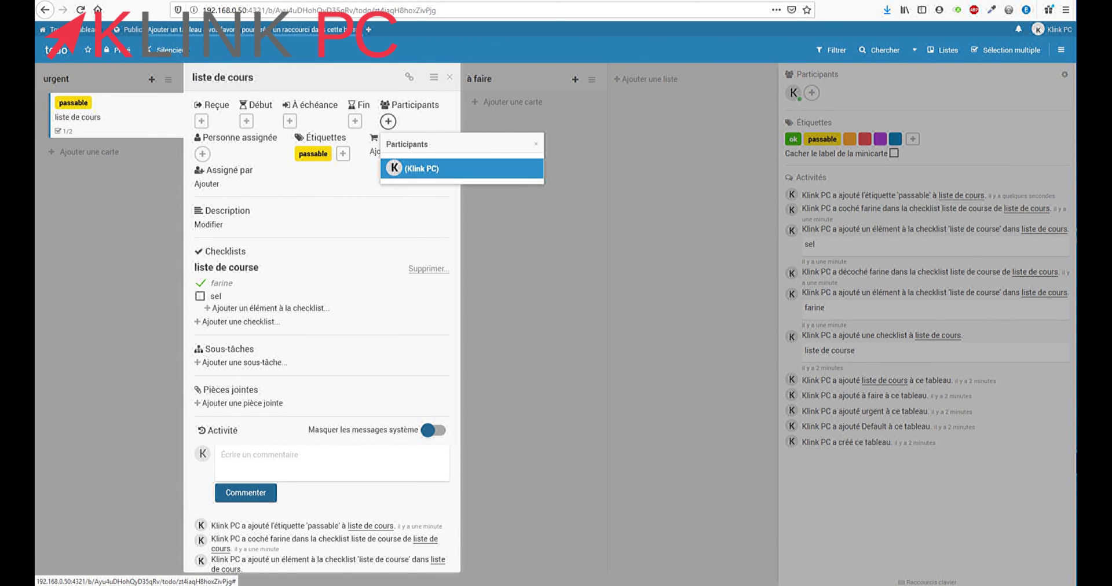
key(Return)
key(Escape)
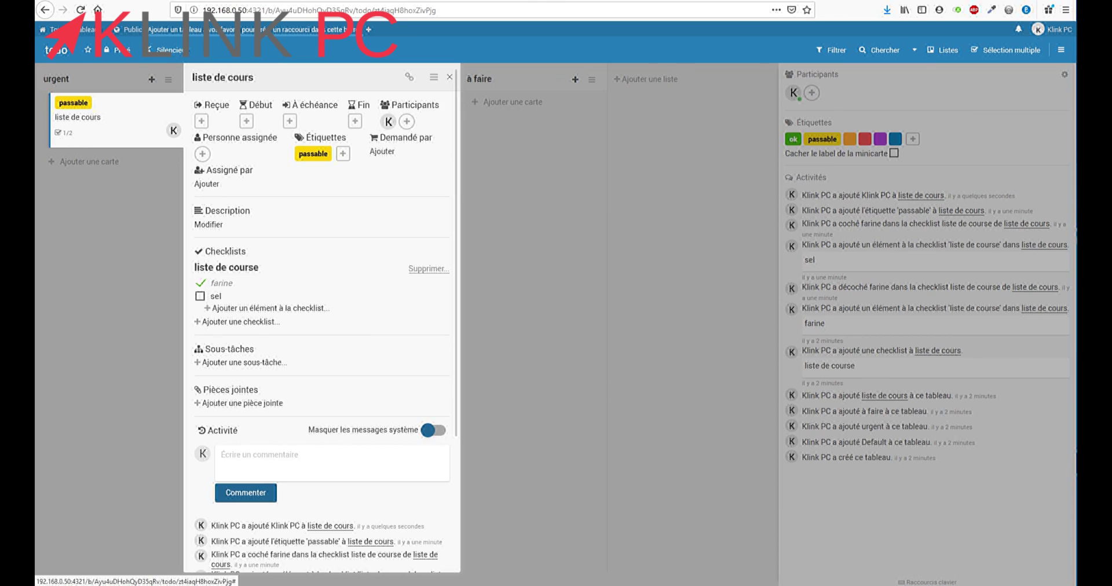
click(450, 77)
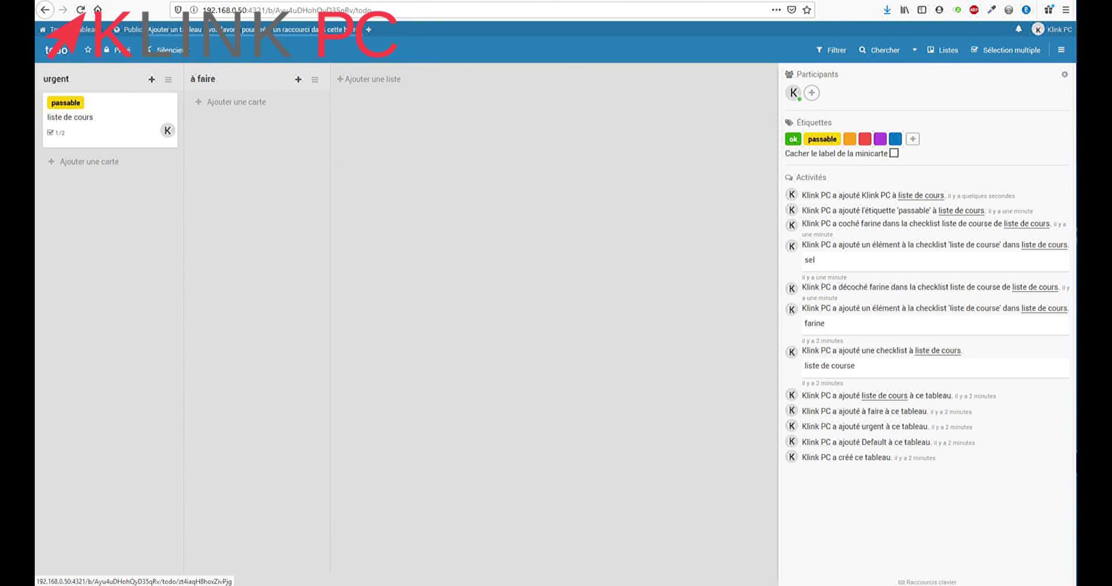
Return via Mes tableaux to the todo board, leaving its title unchanged and creating no new board
click(57, 50)
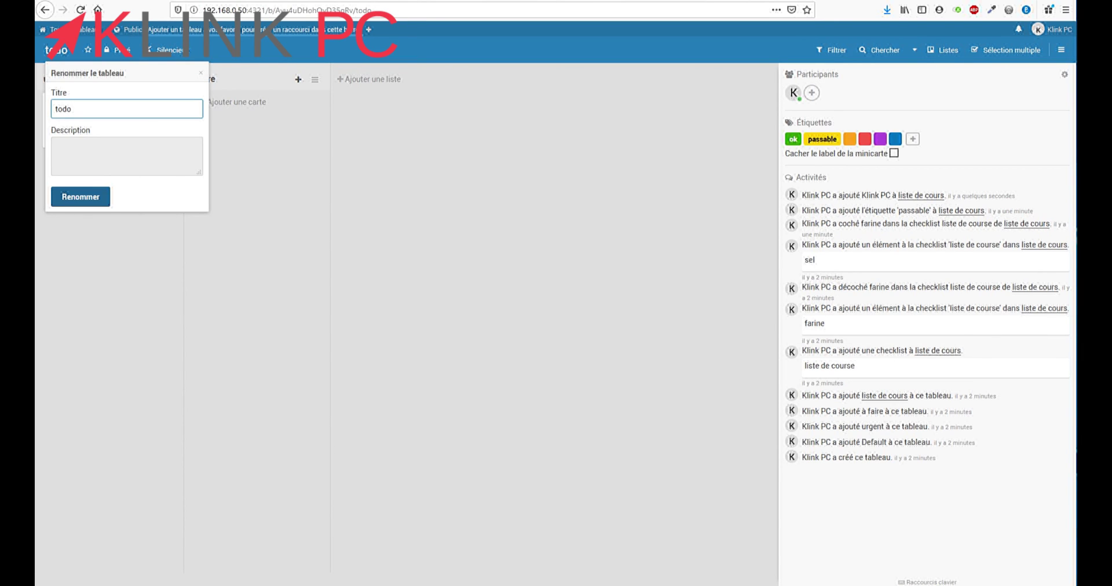
key(Escape)
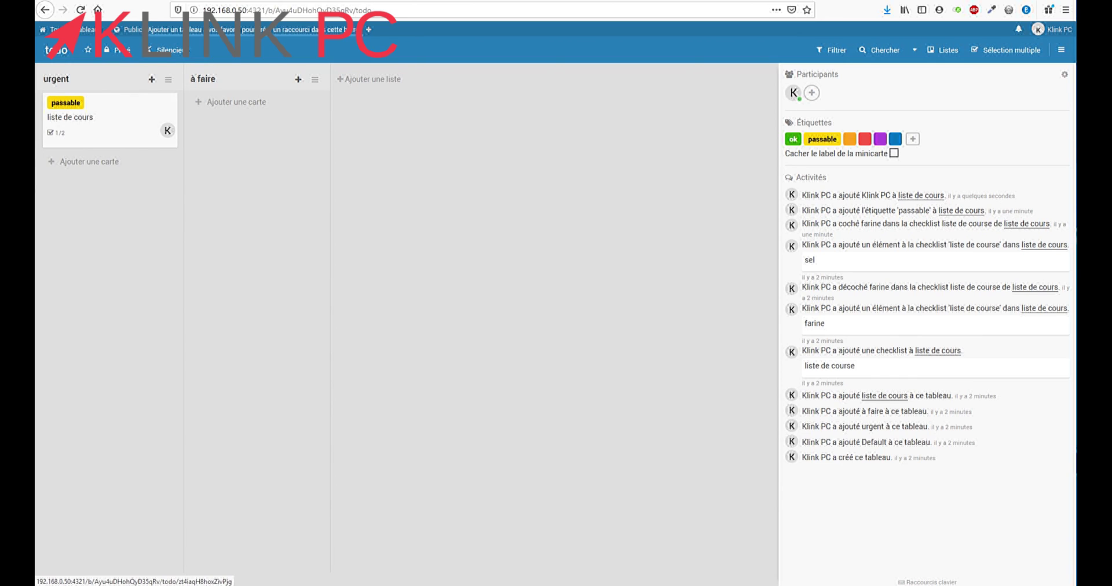
click(87, 29)
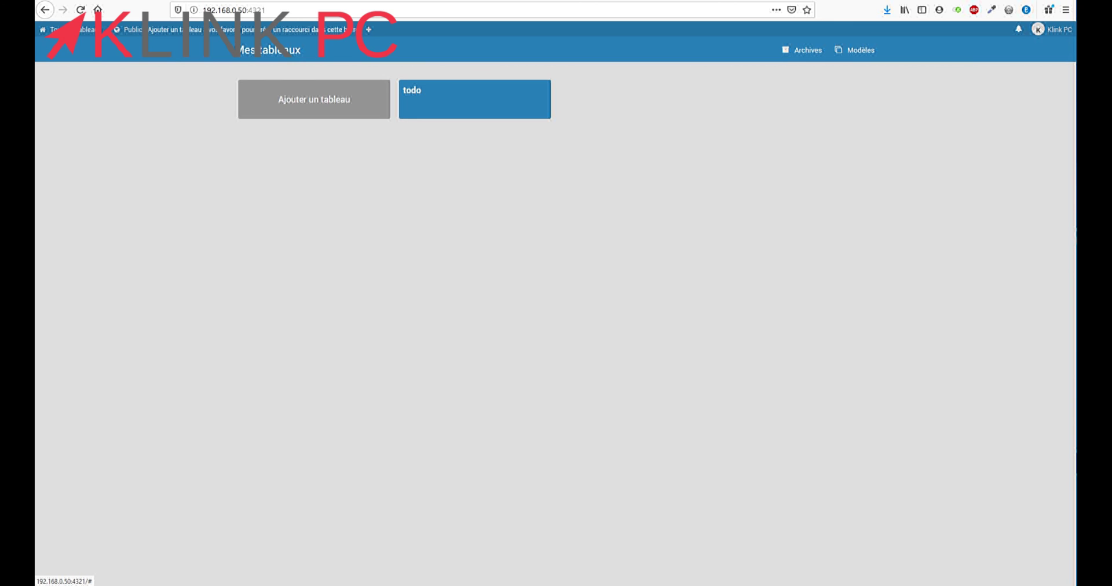
click(314, 99)
key(Escape)
click(464, 99)
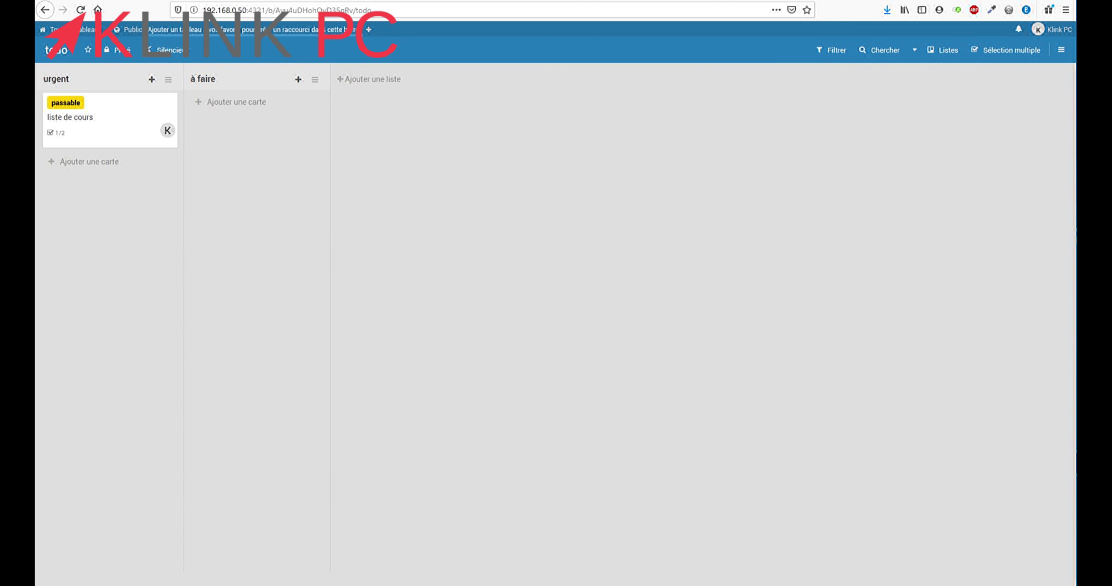